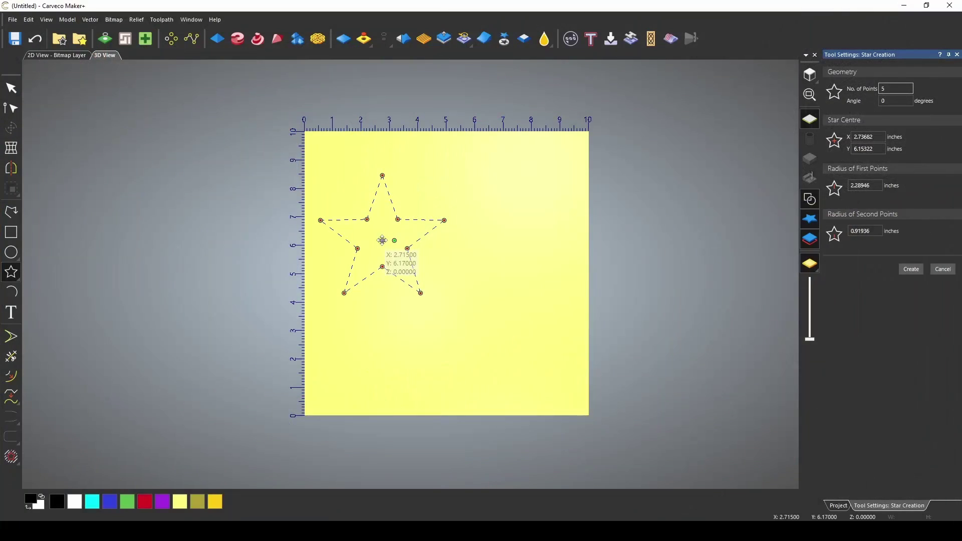
- Create the five-point star and draw a semicircular arc about 2.6 inches wide to its upper right
{"action": "left_click", "coordinate": [910, 268]}
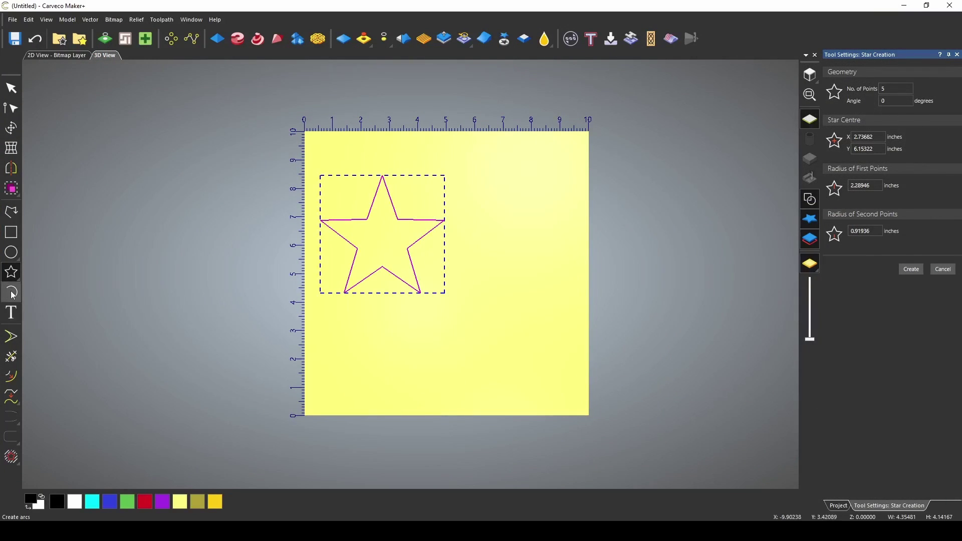
{"action": "left_click", "coordinate": [11, 292]}
{"action": "left_click", "coordinate": [498, 203]}
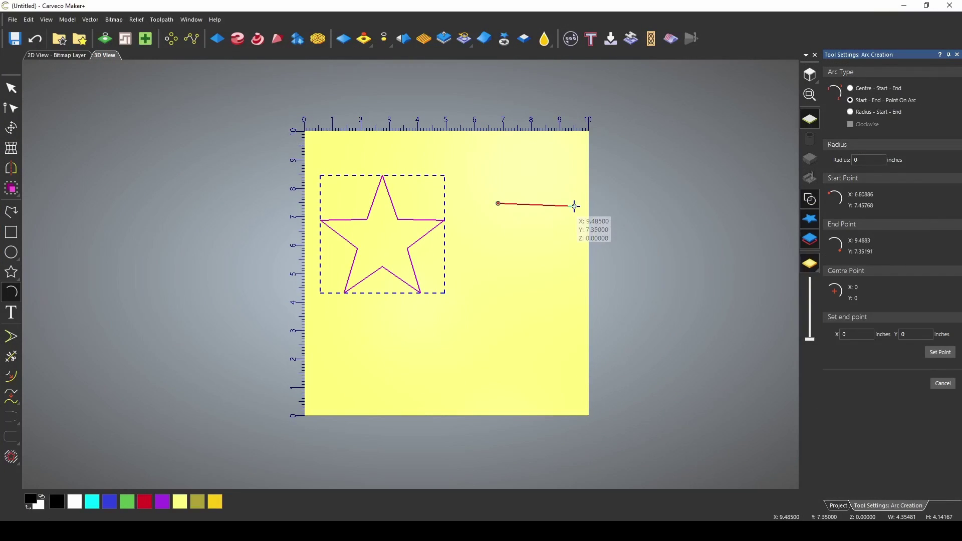
{"action": "left_click", "coordinate": [574, 205]}
{"action": "left_click", "coordinate": [535, 166]}
- Draw a small arc about 0.35 inches wide below the large arc and a small square beneath it
{"action": "left_click", "coordinate": [496, 295]}
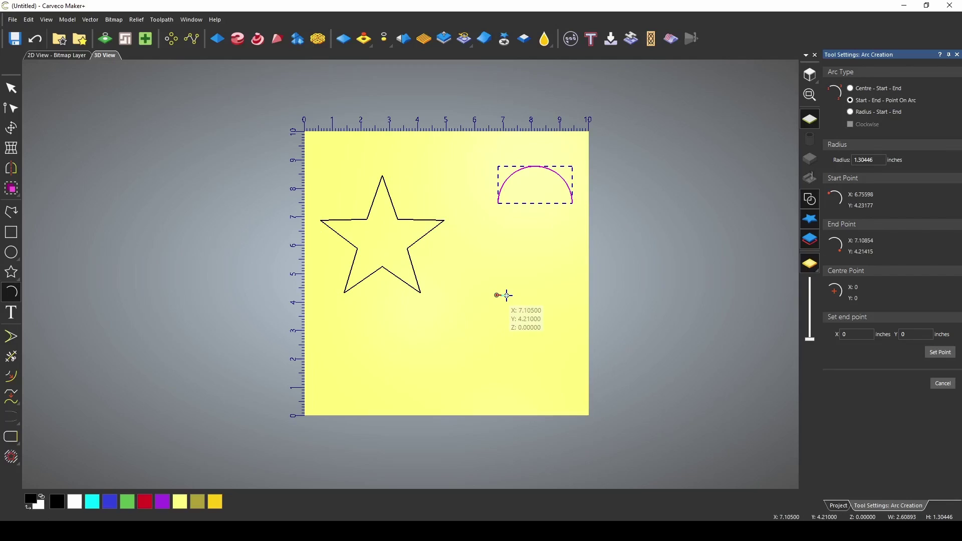
{"action": "left_click", "coordinate": [506, 295]}
{"action": "key", "text": "r"}
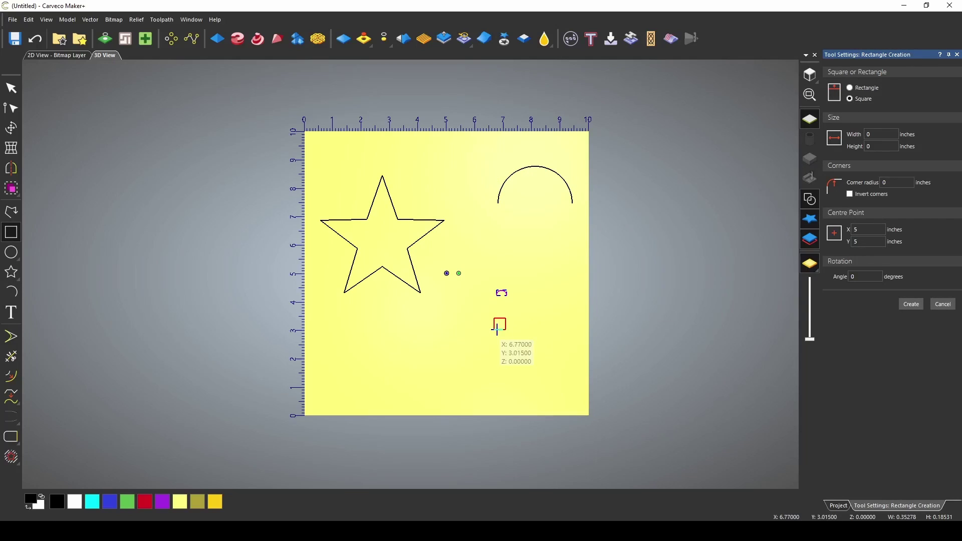
{"action": "left_click_drag", "start_coordinate": [498, 332], "coordinate": [495, 331]}
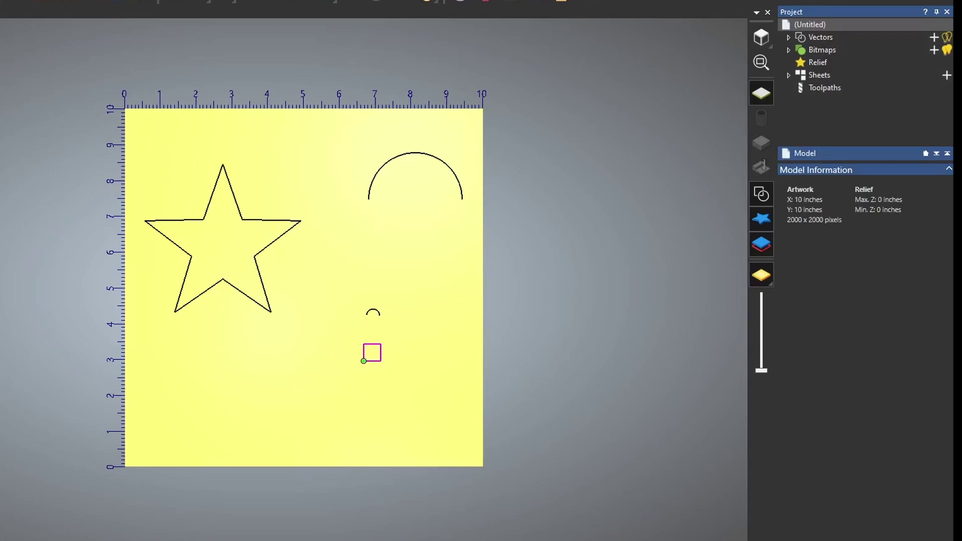
- Cut the small square at two opposite corners into two L-shaped vectors and move the bottom-right half below the other
{"action": "key", "text": "n"}
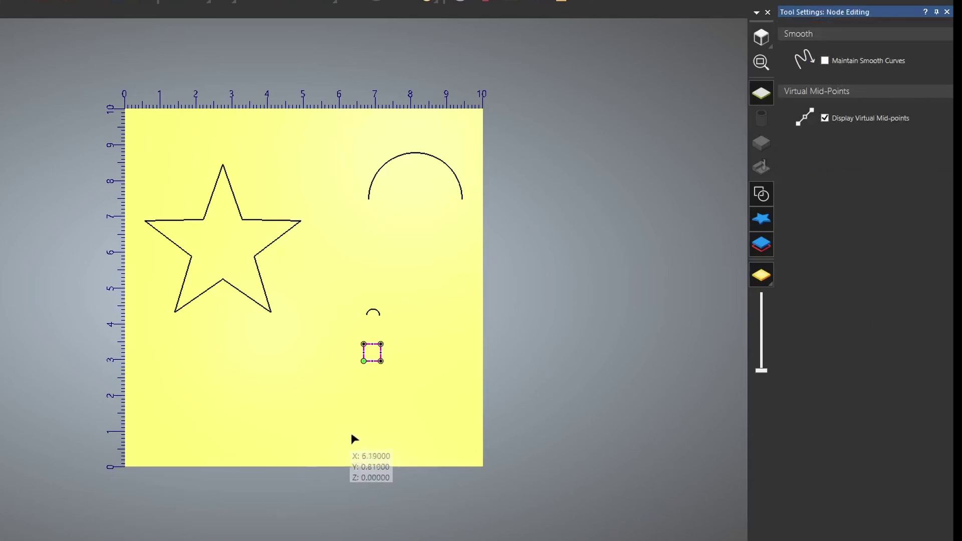
{"action": "scroll", "coordinate": [383, 360], "scroll_direction": "up", "scroll_amount": 4}
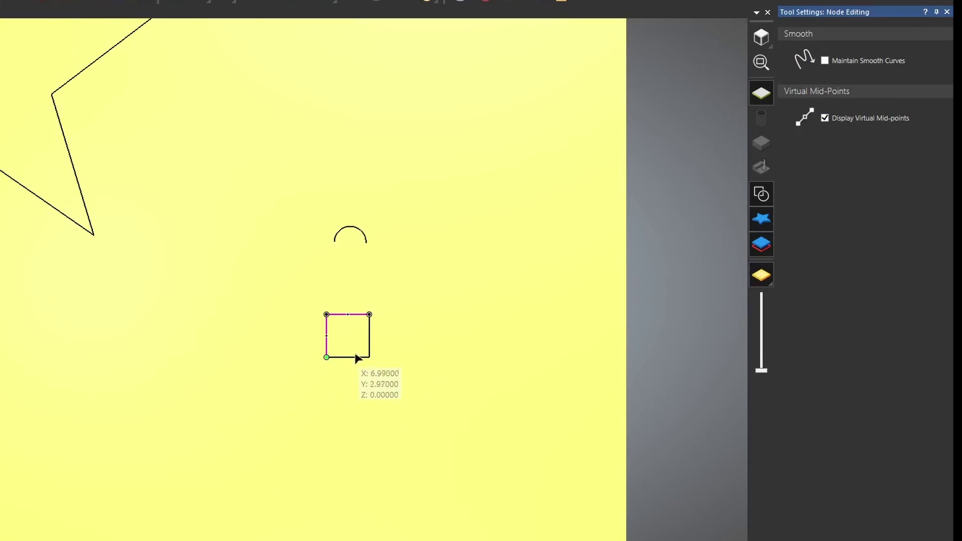
{"action": "key", "text": "n"}
{"action": "left_click_drag", "start_coordinate": [357, 432], "coordinate": [357, 432]}
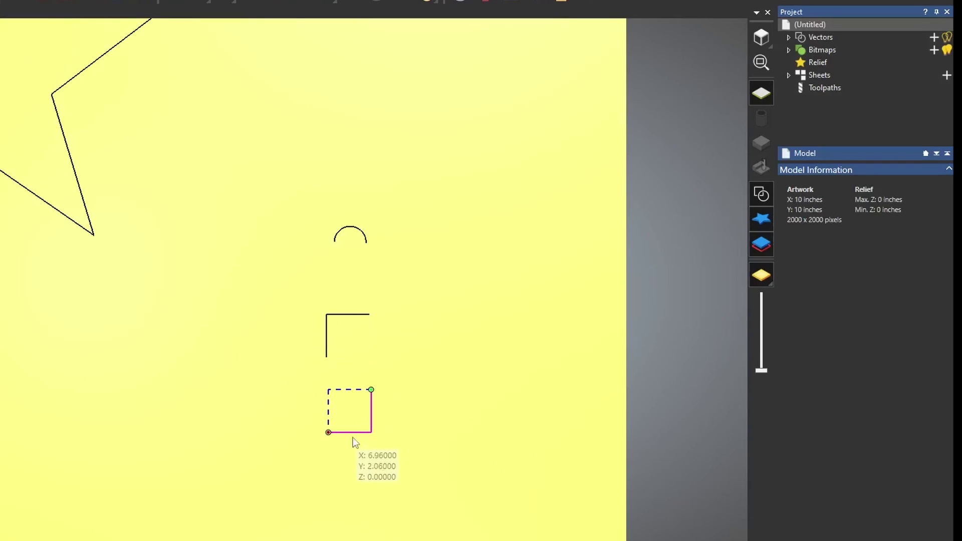
- Try the Shape Editor's square and round profiles on the star, leaving the star without a relief
{"action": "scroll", "coordinate": [269, 382], "scroll_direction": "down", "scroll_amount": 3}
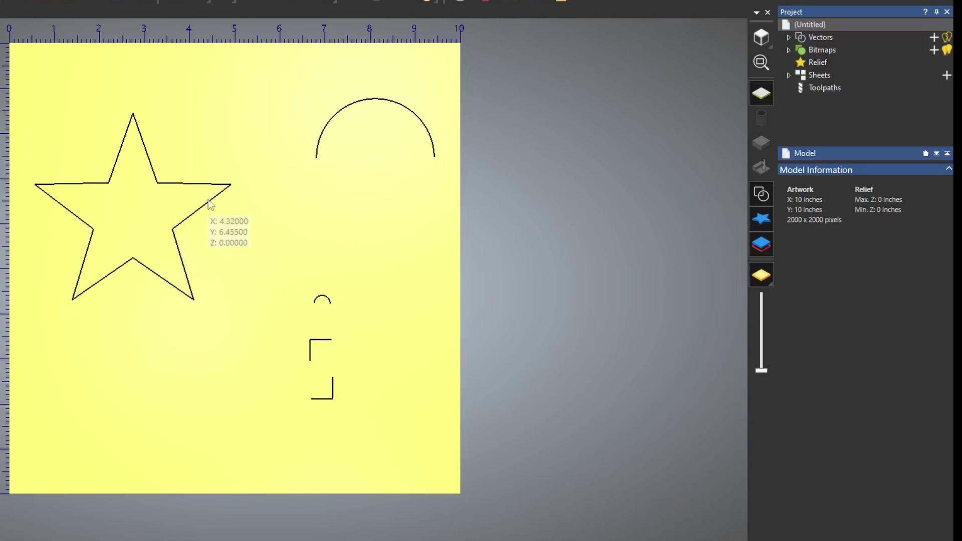
{"action": "left_click", "coordinate": [96, 183]}
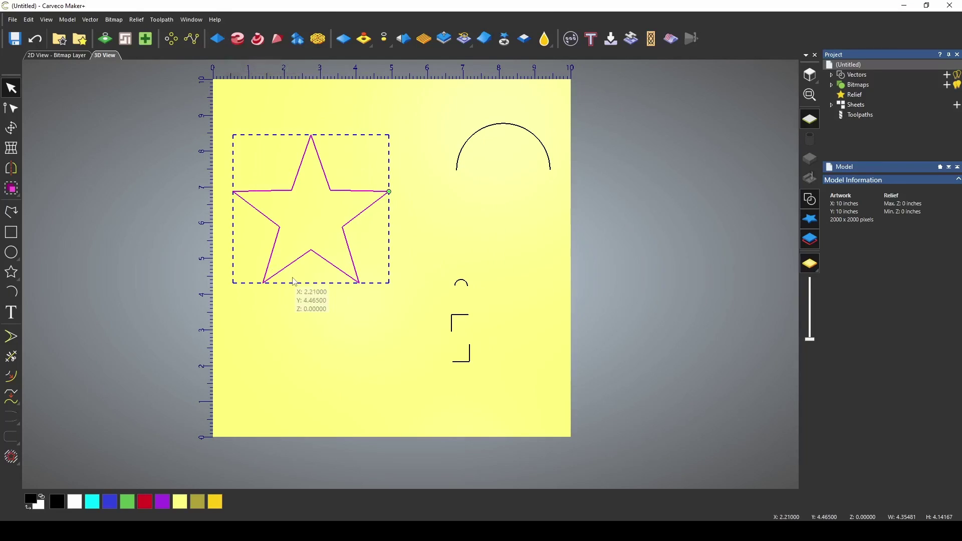
{"action": "left_click", "coordinate": [217, 38]}
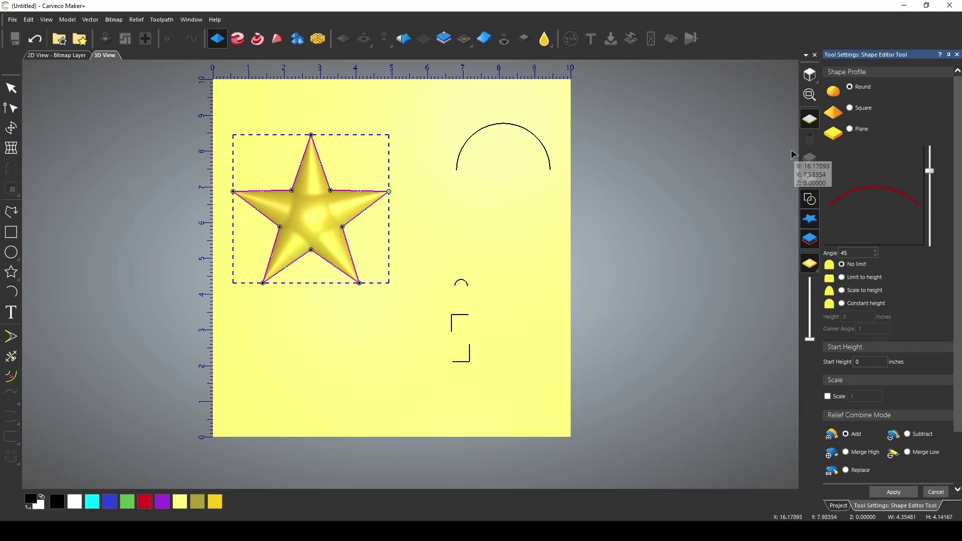
{"action": "left_click", "coordinate": [850, 109]}
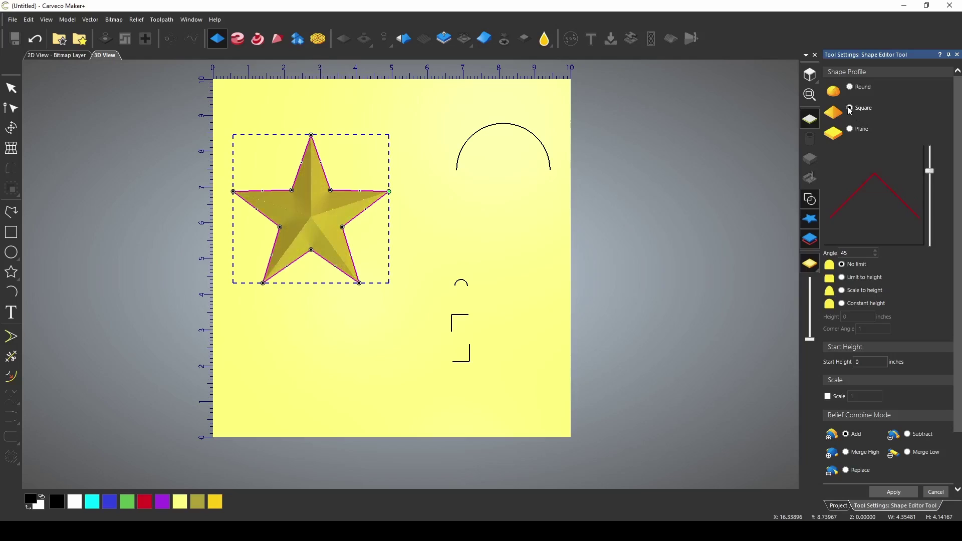
{"action": "left_click", "coordinate": [852, 93]}
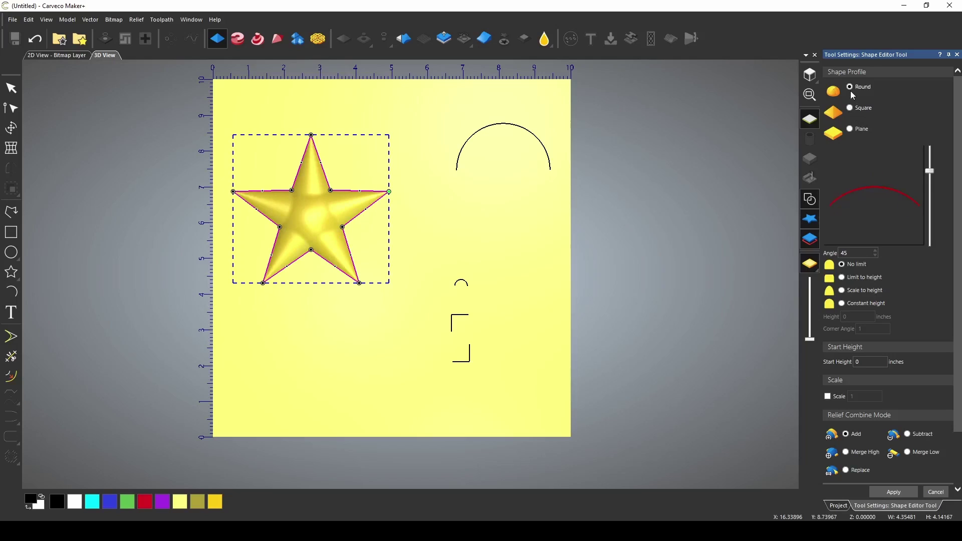
{"action": "key", "text": "Escape"}
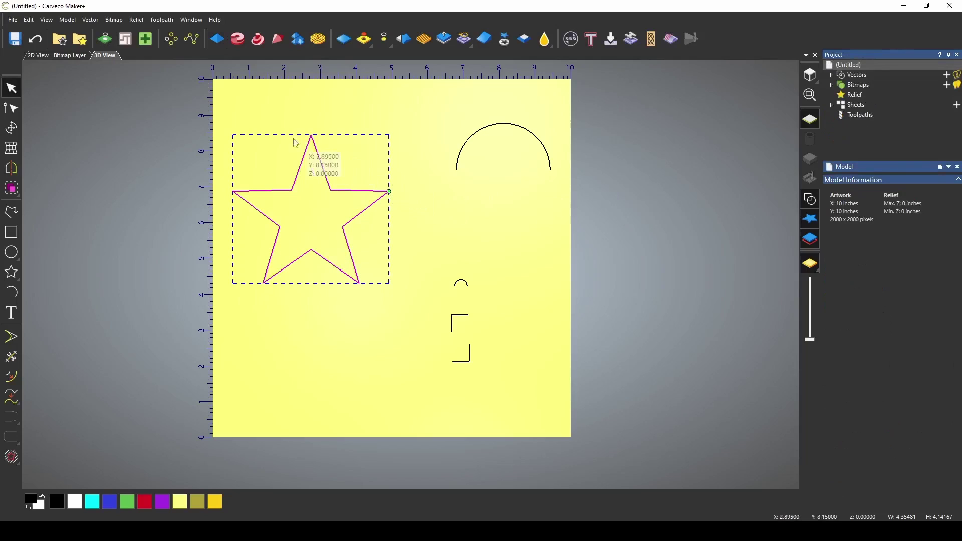
- Start an Extrude and set the star as its drive rail, trying the large arc as an alternative rail
{"action": "left_click", "coordinate": [237, 39]}
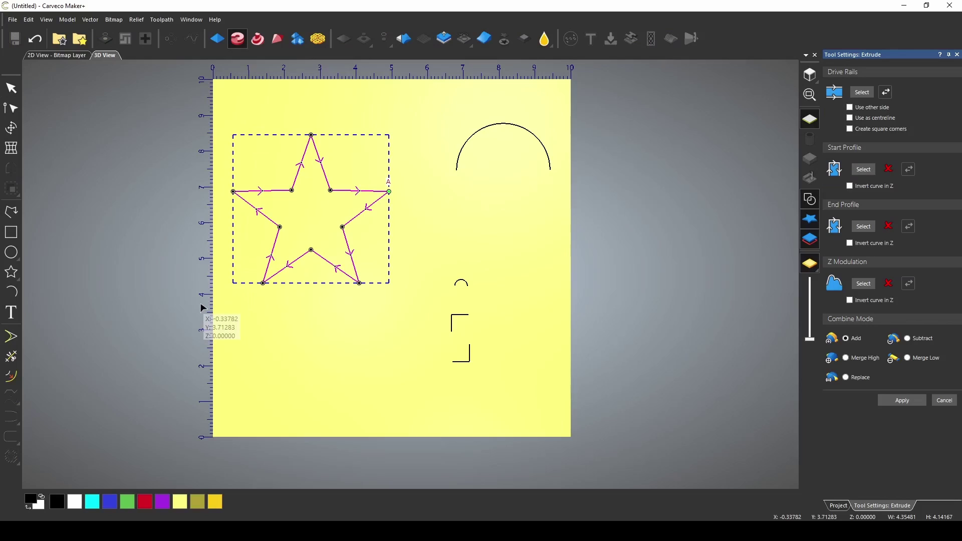
{"action": "left_click", "coordinate": [400, 239]}
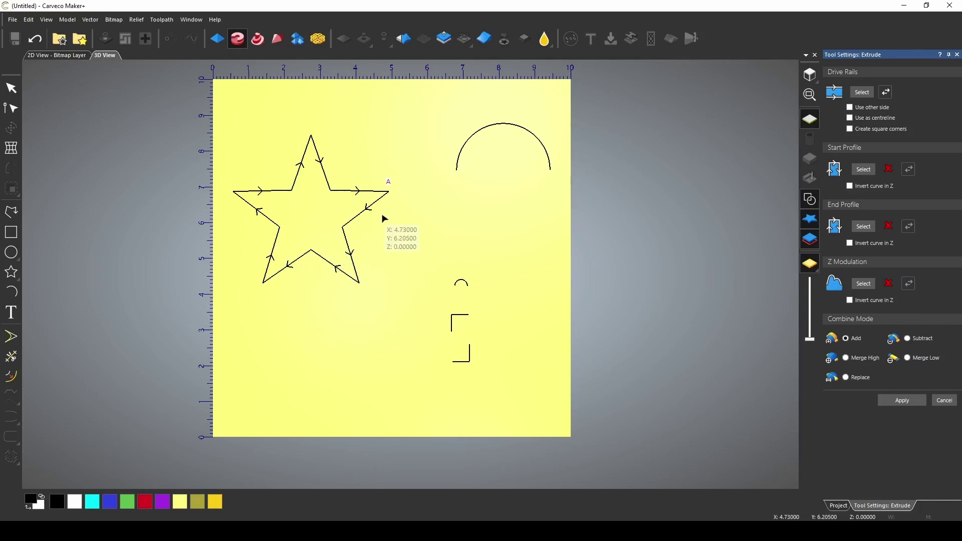
{"action": "left_click", "coordinate": [345, 226]}
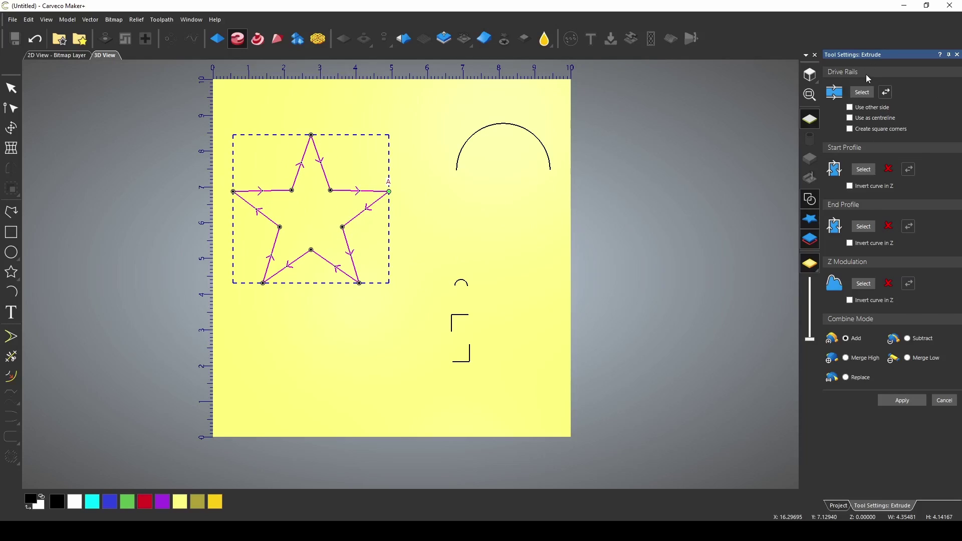
{"action": "left_click", "coordinate": [541, 142]}
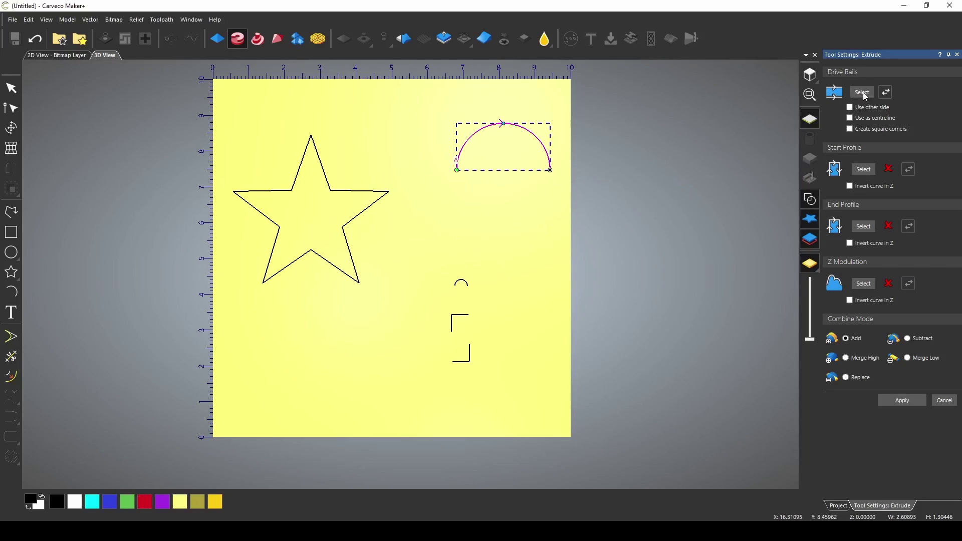
{"action": "scroll", "coordinate": [465, 142], "scroll_direction": "up", "scroll_amount": 3}
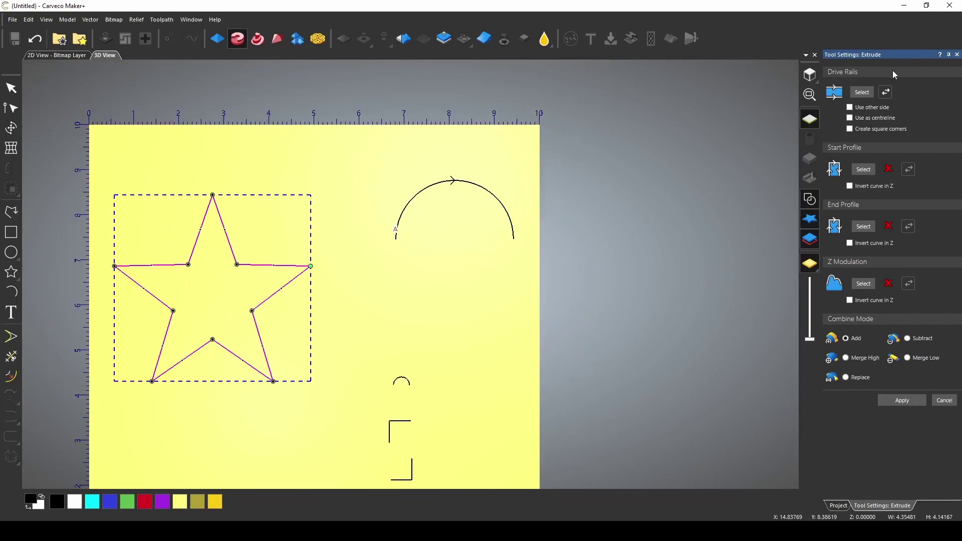
{"action": "left_click", "coordinate": [864, 93]}
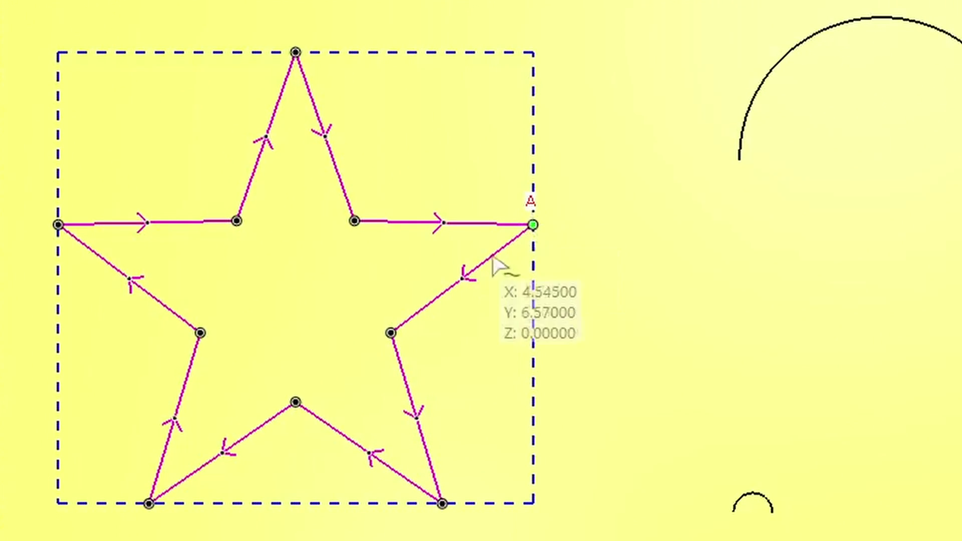
{"action": "left_click", "coordinate": [531, 226]}
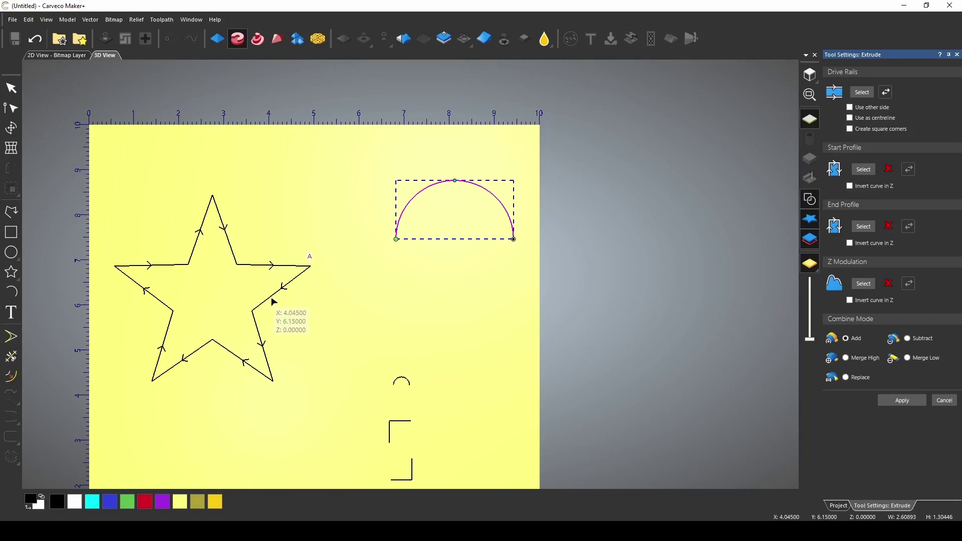
{"action": "left_click", "coordinate": [269, 301]}
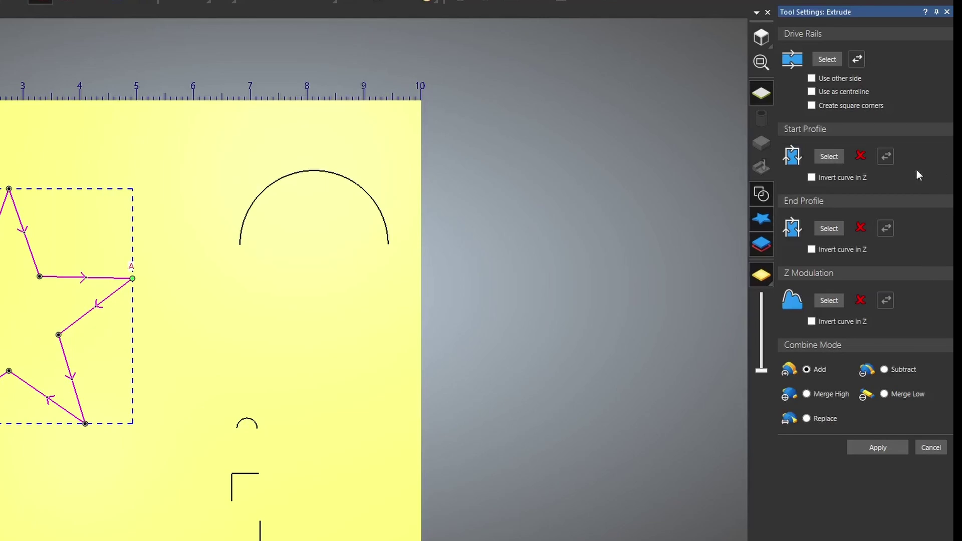
- Set the small arc as the start profile of the star extrusion
{"action": "left_click", "coordinate": [197, 418]}
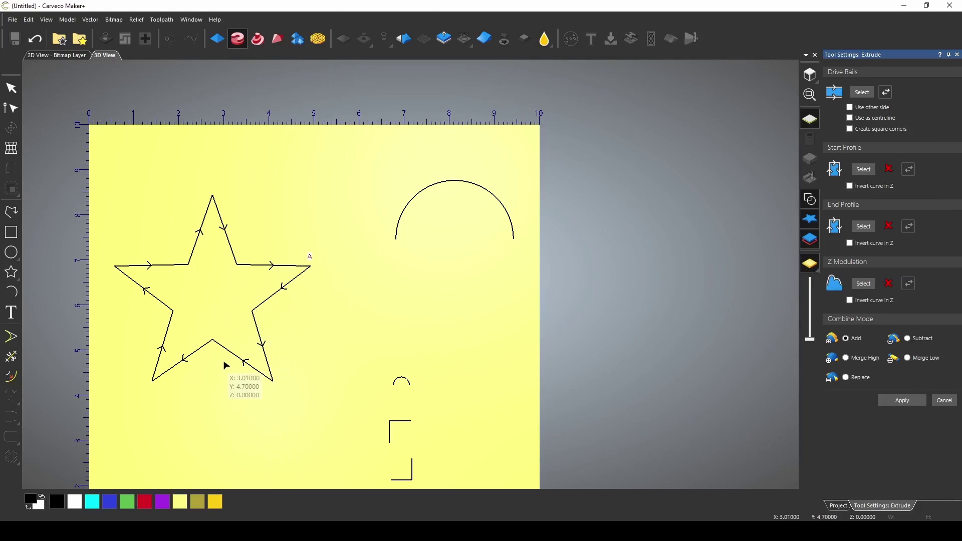
{"action": "left_click", "coordinate": [399, 381]}
{"action": "scroll", "coordinate": [400, 384], "scroll_direction": "up", "scroll_amount": 2}
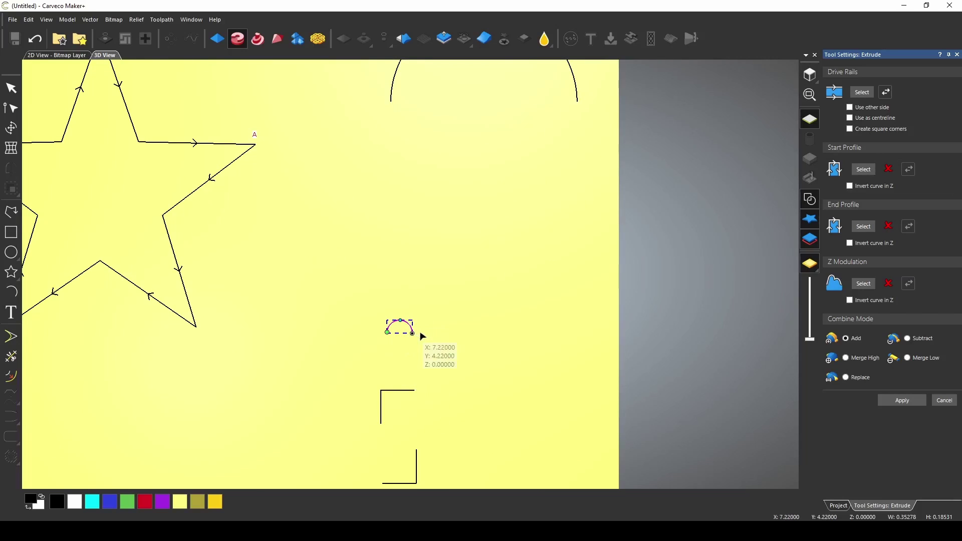
{"action": "left_click", "coordinate": [863, 170]}
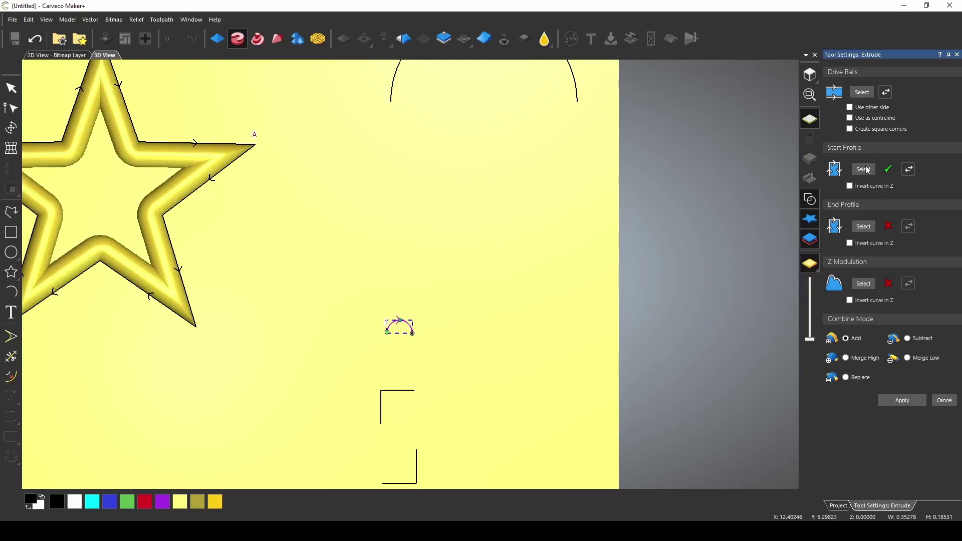
{"action": "scroll", "coordinate": [230, 269], "scroll_direction": "down", "scroll_amount": 2}
{"action": "scroll", "coordinate": [225, 235], "scroll_direction": "up", "scroll_amount": 2}
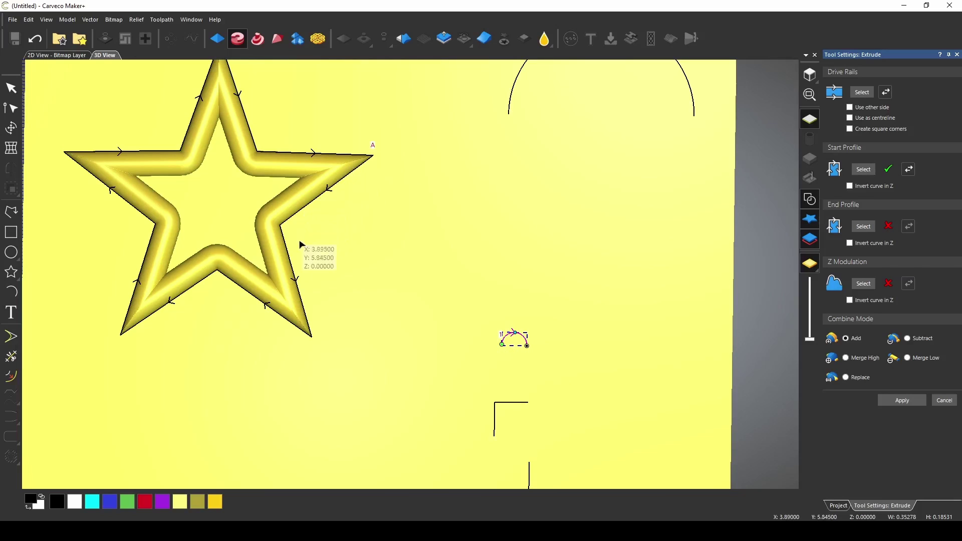
- Try the star extrusion on the other side of its rail and with square corners, clearing both options again
{"action": "left_click", "coordinate": [852, 111]}
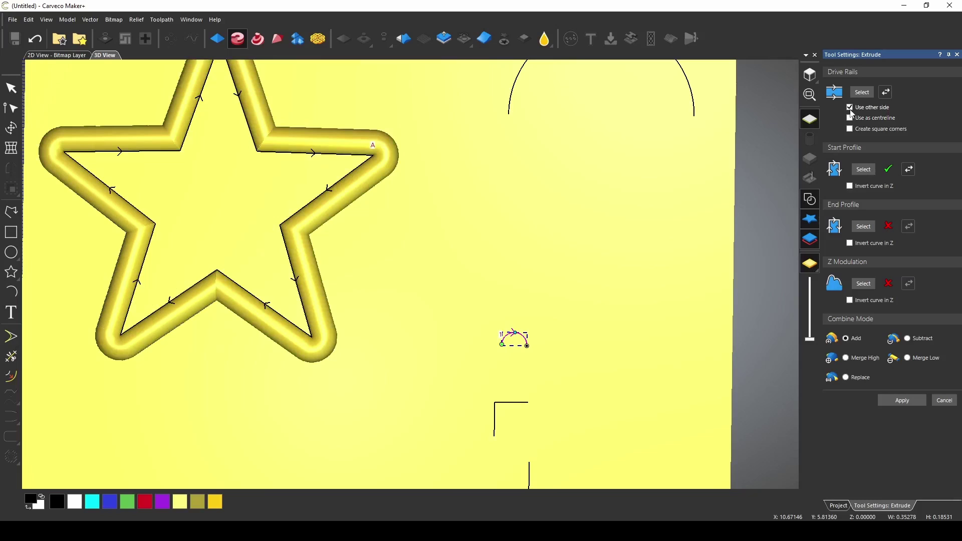
{"action": "left_click", "coordinate": [851, 111]}
{"action": "left_click", "coordinate": [854, 111]}
{"action": "left_click", "coordinate": [852, 108]}
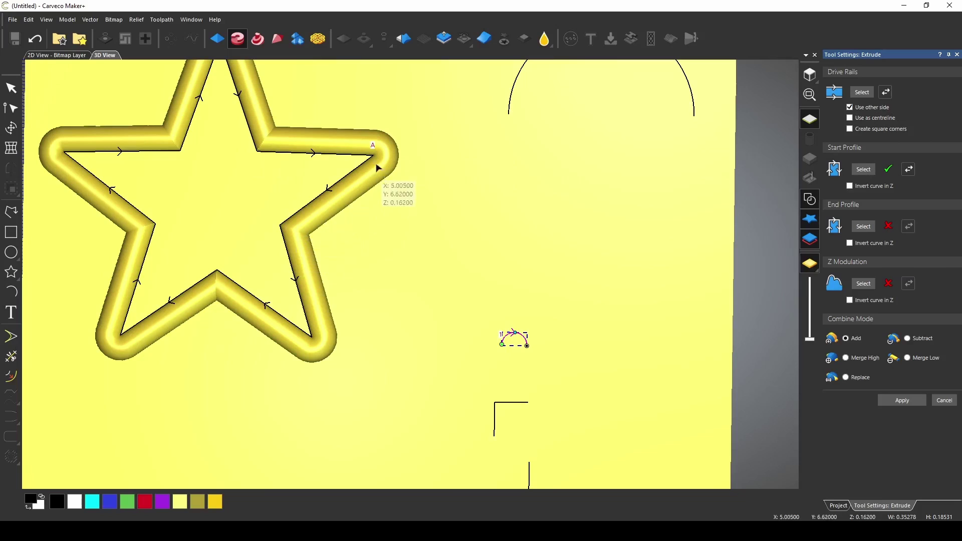
{"action": "left_click", "coordinate": [853, 132]}
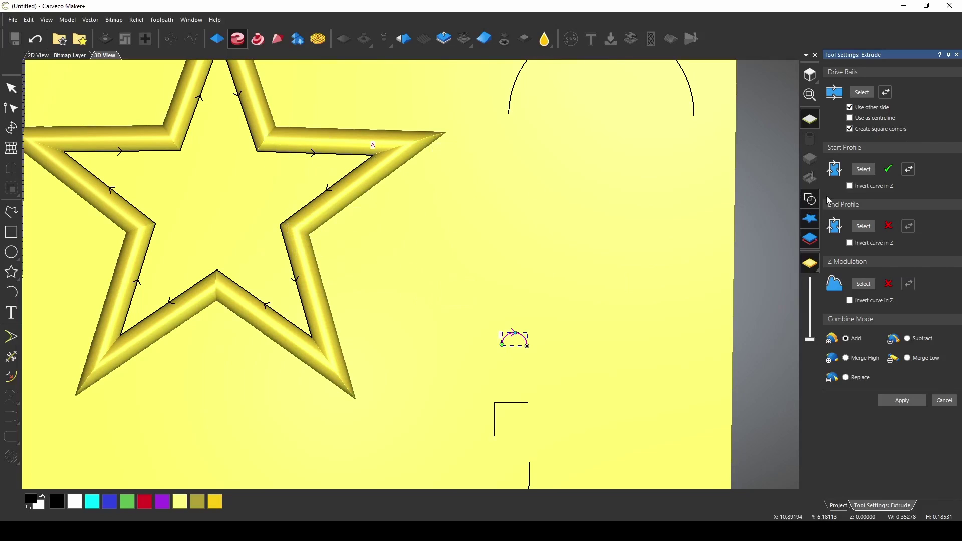
{"action": "left_click", "coordinate": [852, 108]}
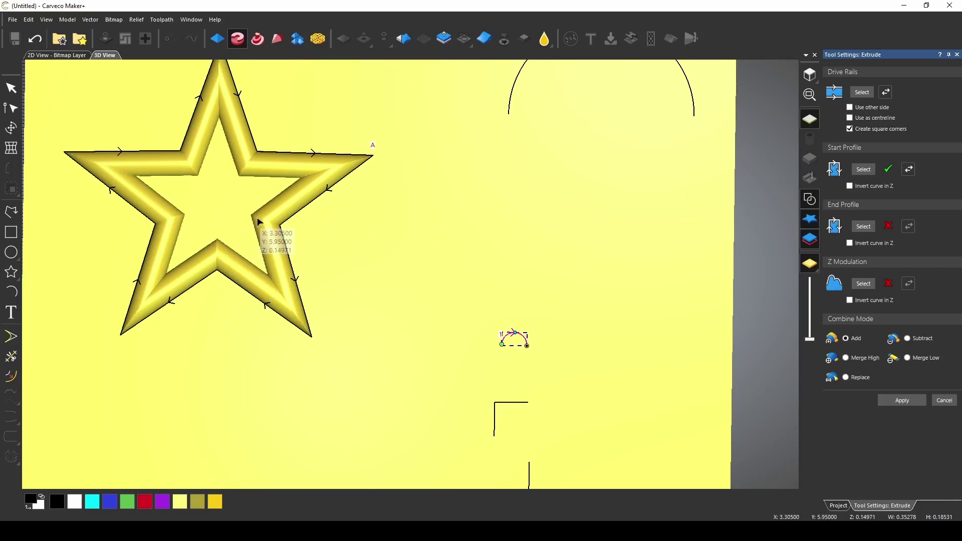
{"action": "left_click", "coordinate": [850, 129]}
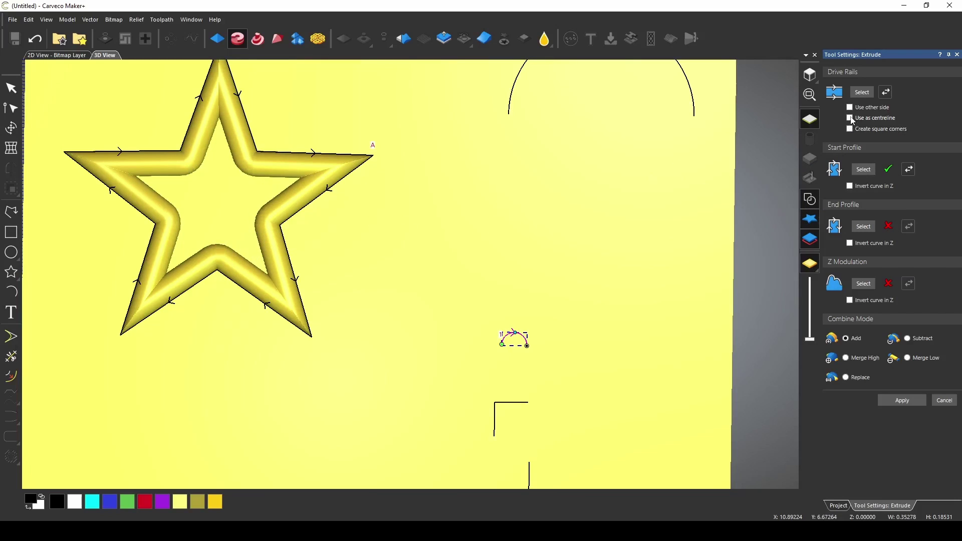
- Use the star rail as the extrusion's centreline and compare it with and without square corners, leaving square corners off
{"action": "left_click", "coordinate": [850, 118]}
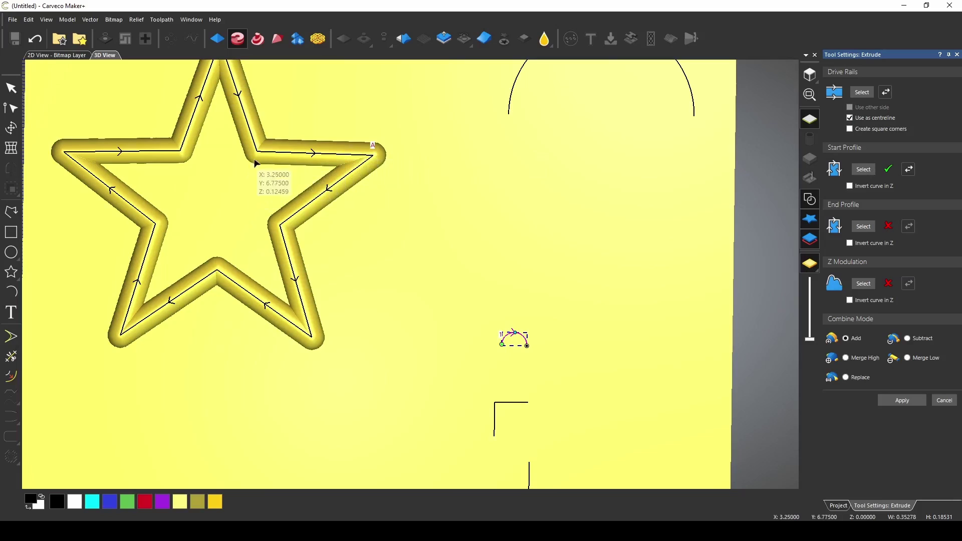
{"action": "left_click", "coordinate": [851, 138]}
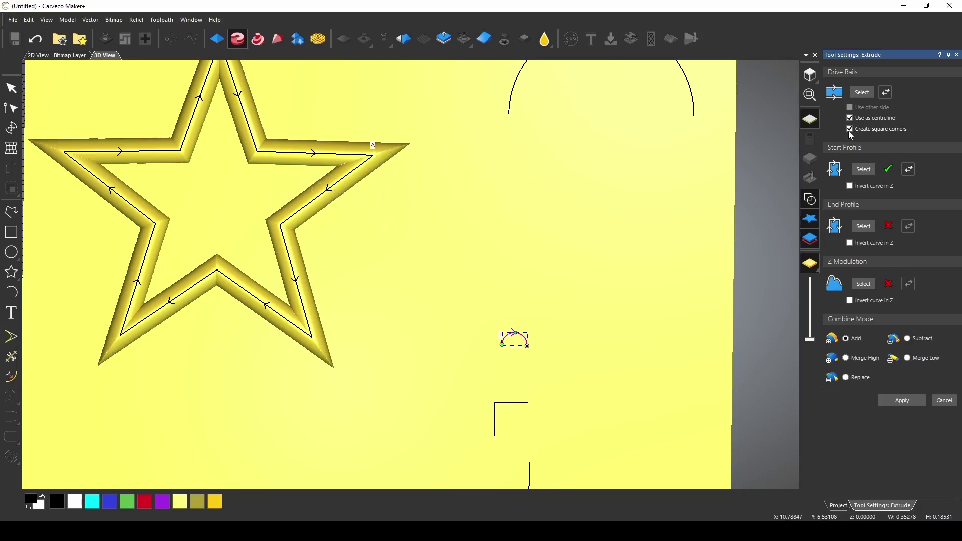
{"action": "left_click", "coordinate": [851, 136]}
{"action": "left_click", "coordinate": [851, 136]}
{"action": "left_click", "coordinate": [851, 135]}
{"action": "left_click", "coordinate": [851, 136]}
{"action": "scroll", "coordinate": [383, 150], "scroll_direction": "down", "scroll_amount": 3}
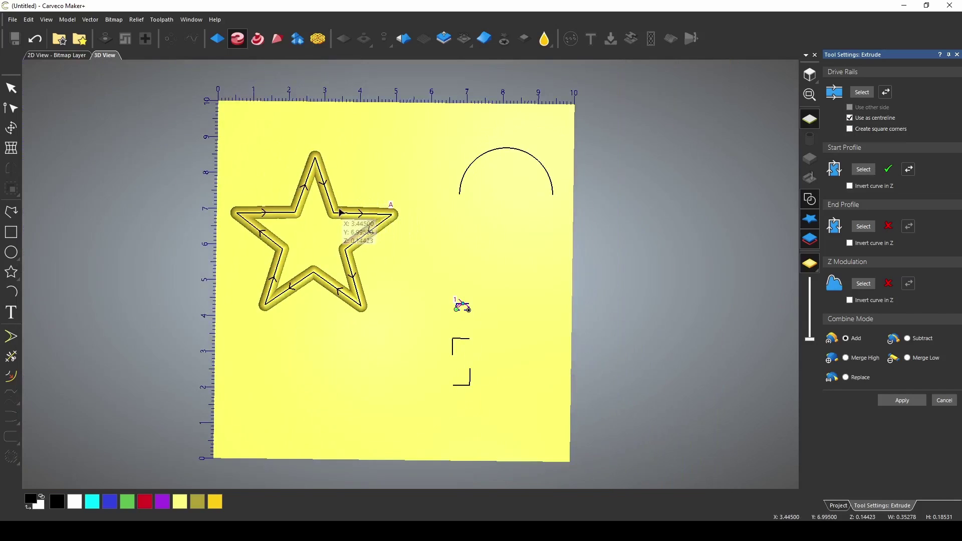
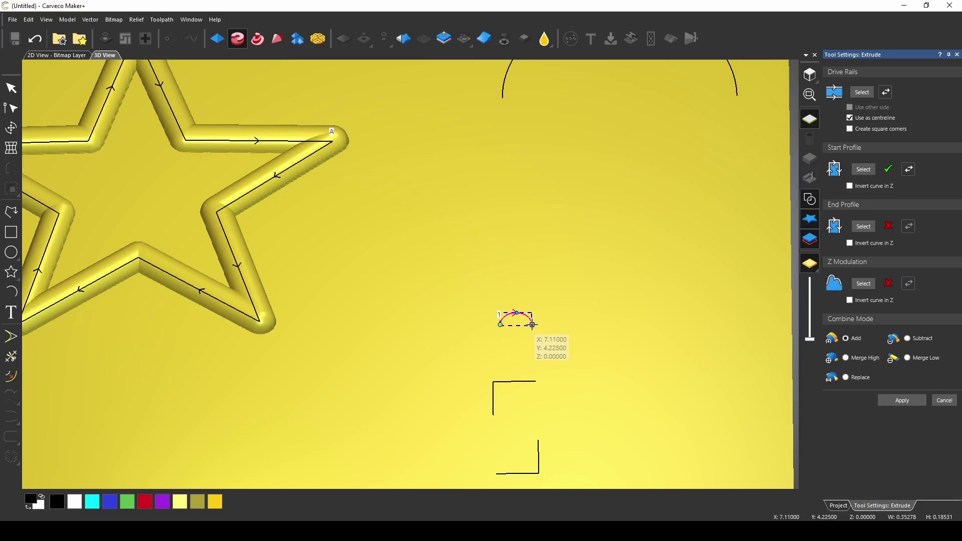
- Make the small arc profile narrower and run the extrusion along the star rail's side with square corners instead of on the centreline
{"action": "left_click_drag", "start_coordinate": [533, 325], "coordinate": [497, 331]}
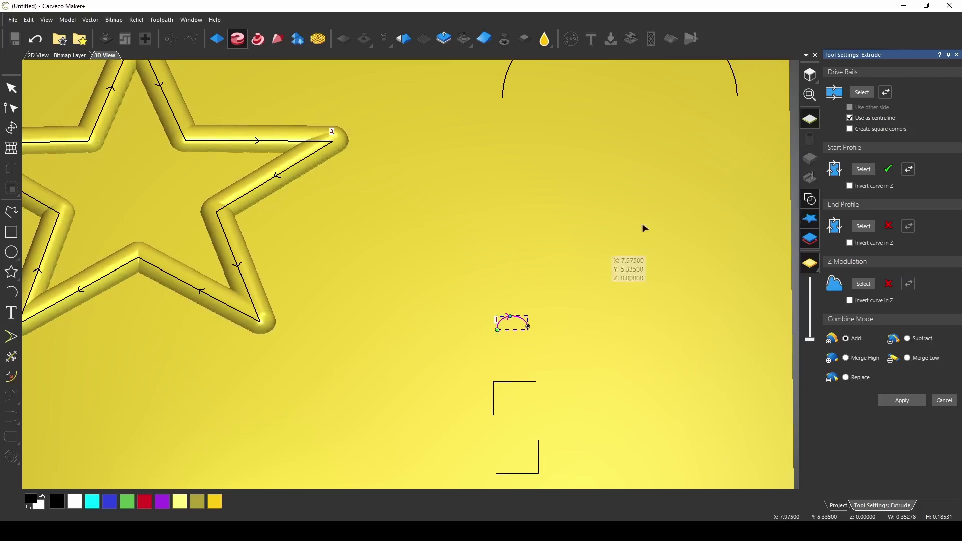
{"action": "left_click", "coordinate": [850, 118]}
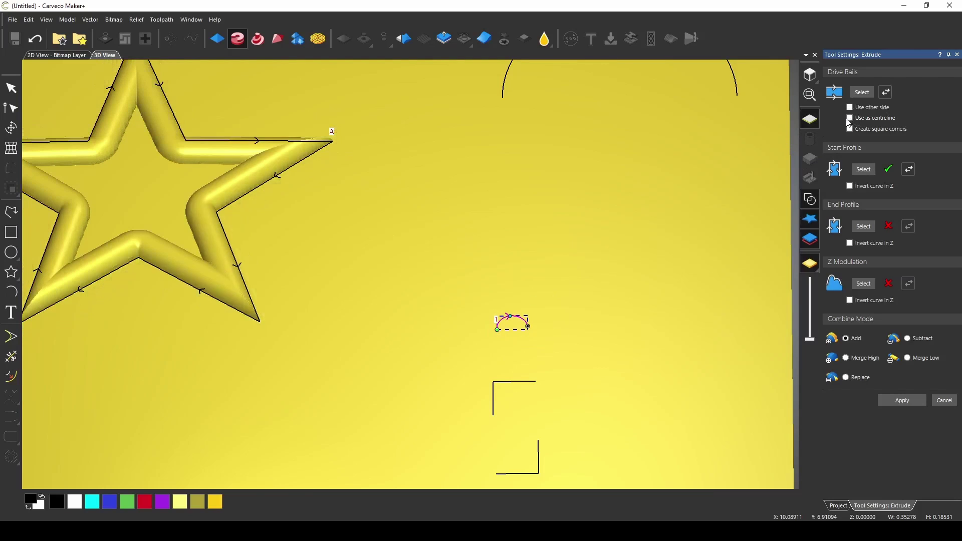
{"action": "key", "text": "Tab"}
{"action": "key", "text": "space"}
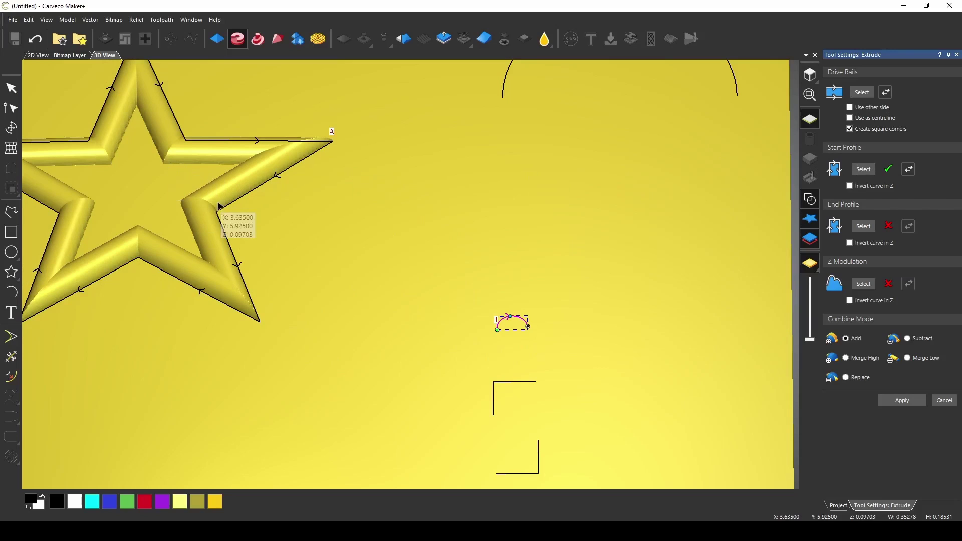
{"action": "mouse_move", "coordinate": [527, 326]}
{"action": "left_mouse_down"}
{"action": "mouse_move", "coordinate": [487, 330]}
{"action": "mouse_move", "coordinate": [527, 329]}
{"action": "mouse_move", "coordinate": [515, 328]}
{"action": "left_mouse_up"}
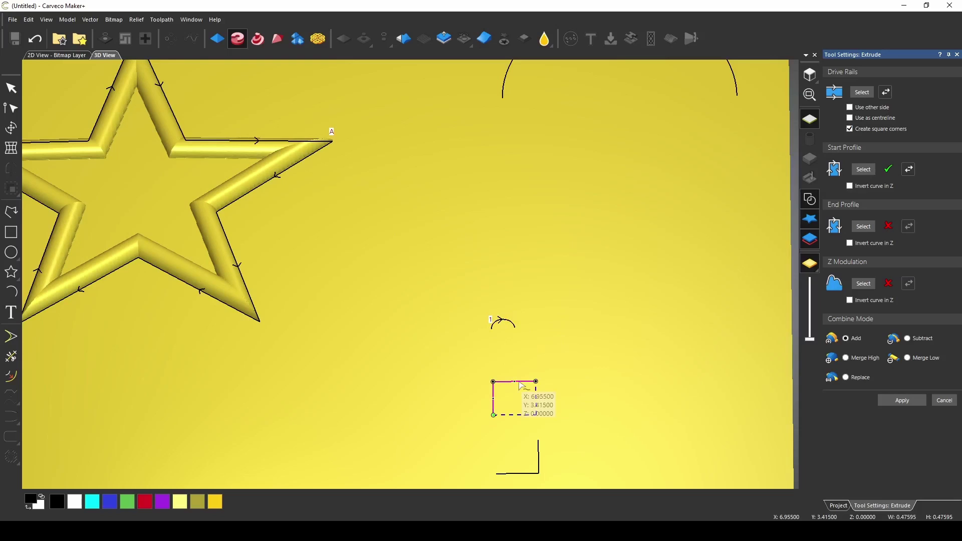
- Make the upper corner-shaped vector the start profile, shortening both its legs and shifting its corner node inward to slope the side
{"action": "left_click", "coordinate": [868, 171]}
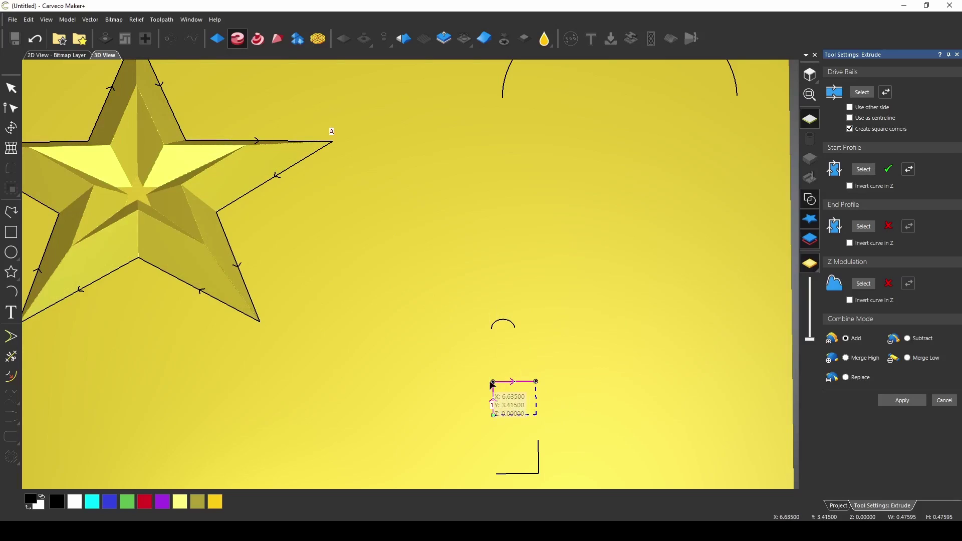
{"action": "left_click_drag", "start_coordinate": [494, 383], "coordinate": [516, 383]}
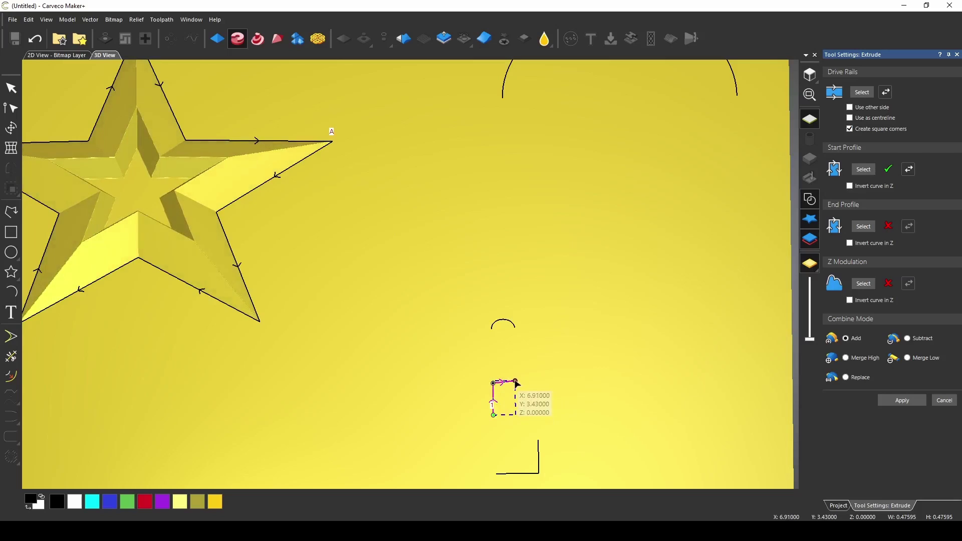
{"action": "left_click_drag", "start_coordinate": [493, 416], "coordinate": [493, 402]}
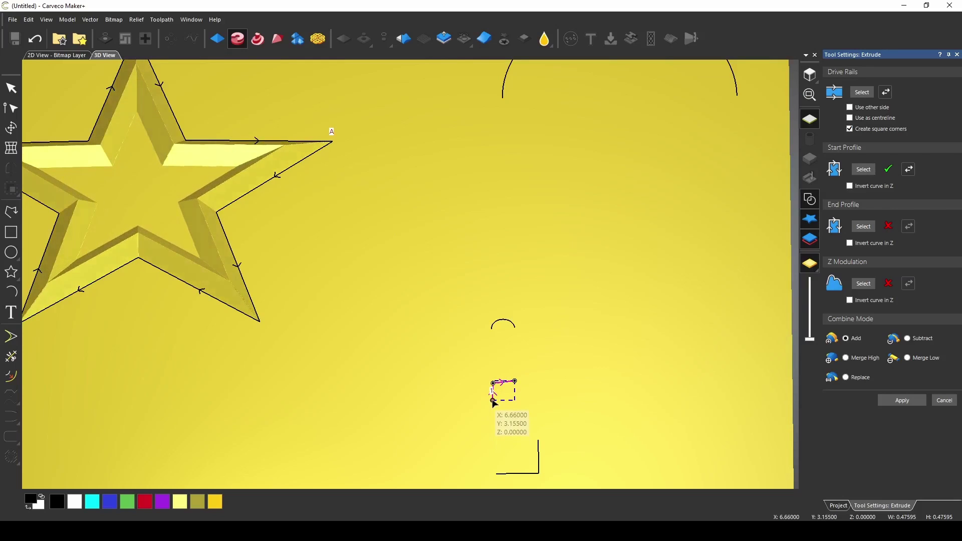
{"action": "mouse_move", "coordinate": [494, 388]}
{"action": "left_mouse_down"}
{"action": "mouse_move", "coordinate": [487, 391]}
{"action": "mouse_move", "coordinate": [509, 385]}
{"action": "mouse_move", "coordinate": [510, 397]}
{"action": "mouse_move", "coordinate": [499, 386]}
{"action": "left_mouse_up"}
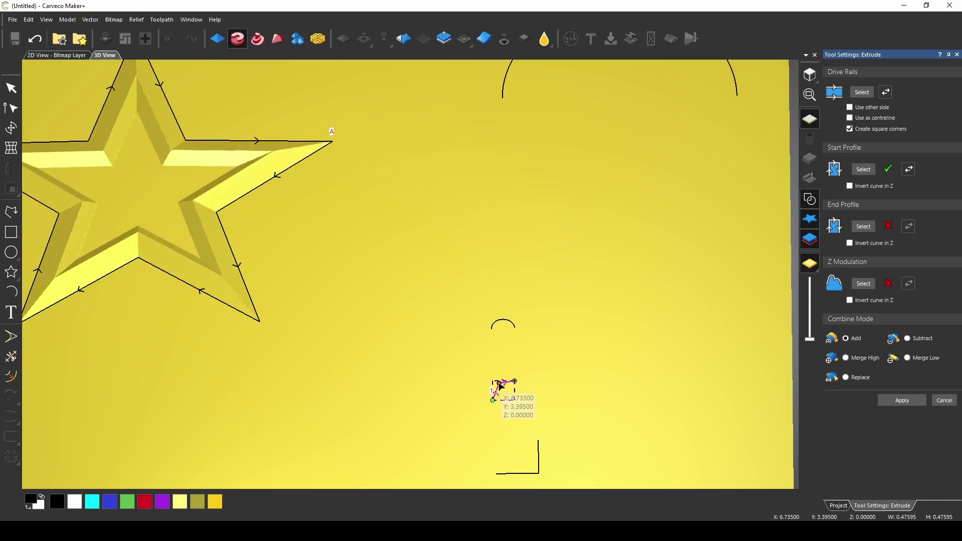
- Try inverting the corner-shaped start profile's curve in Z, leaving the inversion off
{"action": "left_click", "coordinate": [855, 190]}
{"action": "left_click", "coordinate": [854, 191]}
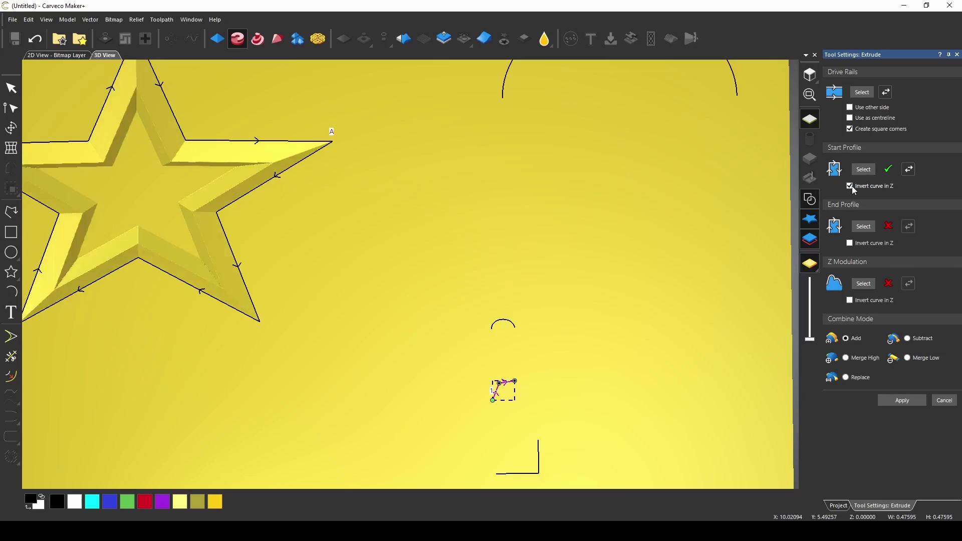
{"action": "left_click", "coordinate": [854, 191]}
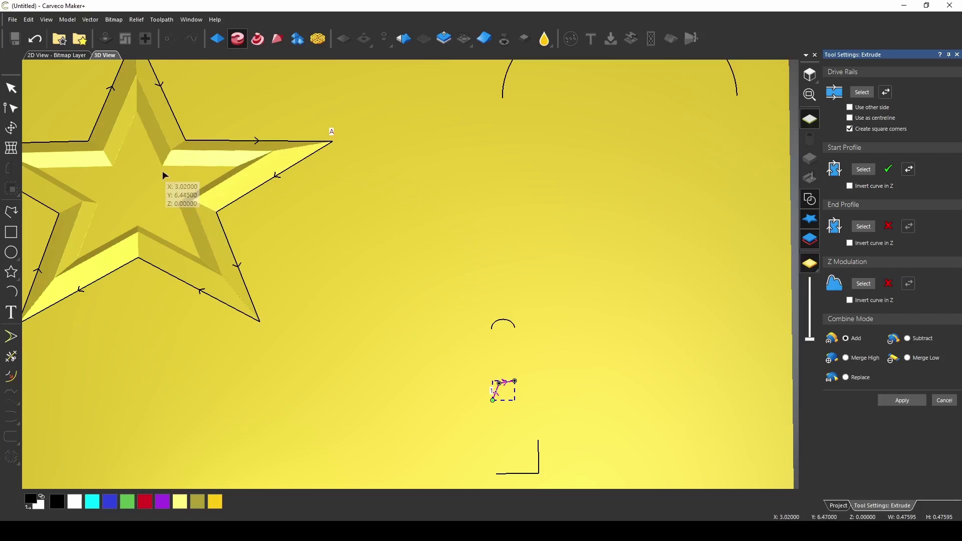
{"action": "left_click", "coordinate": [850, 186]}
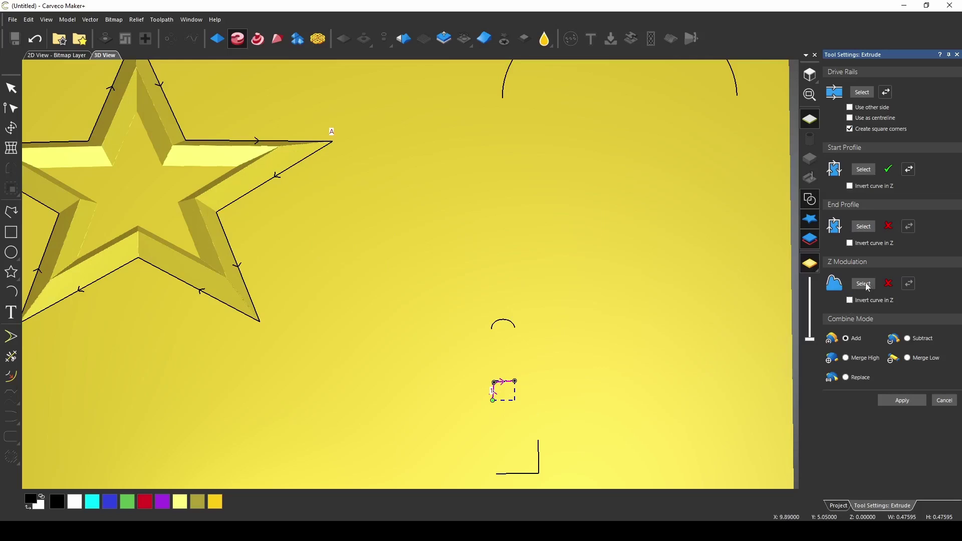
- Try the large arc as the drive rail for the corner-shaped profile, and restore the star as the rail
{"action": "scroll", "coordinate": [337, 249], "scroll_direction": "down", "scroll_amount": 2}
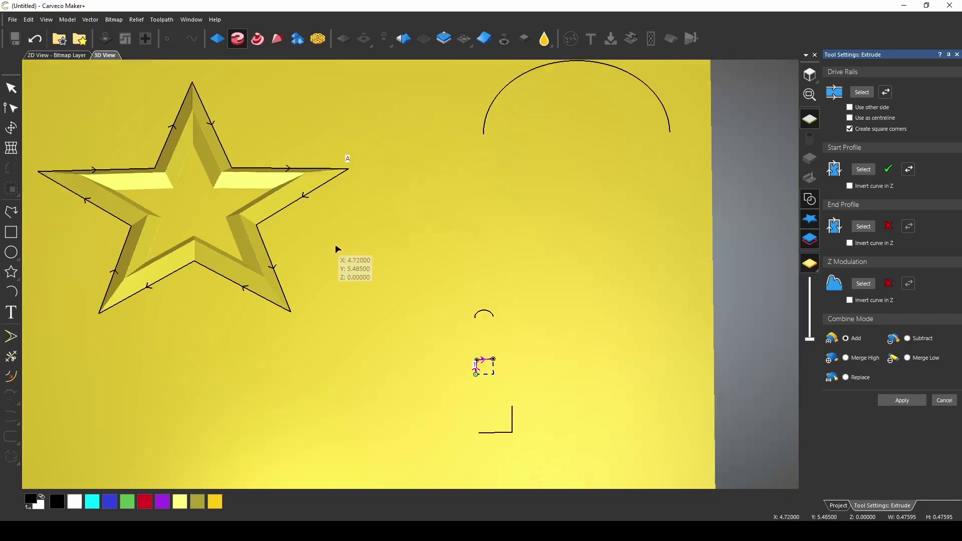
{"action": "scroll", "coordinate": [336, 249], "scroll_direction": "down", "scroll_amount": 1}
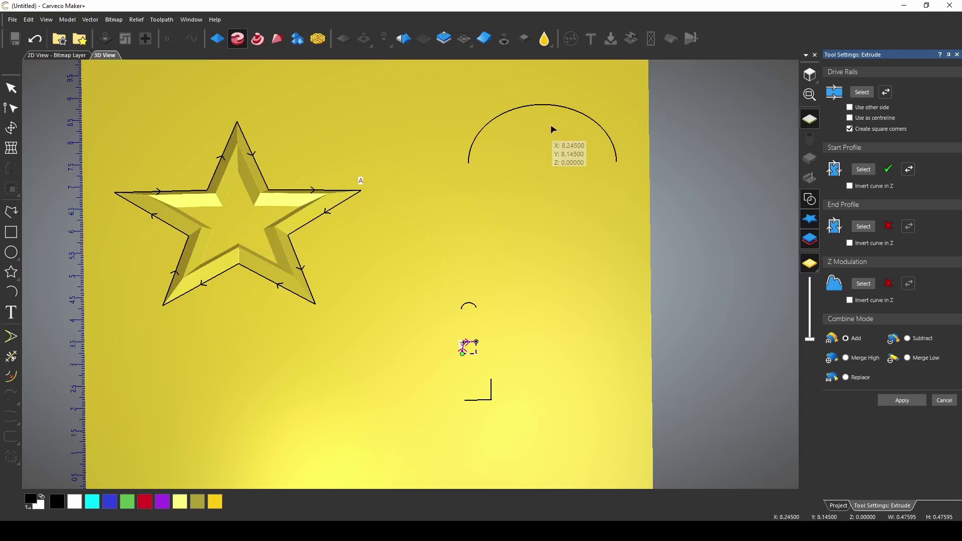
{"action": "left_click", "coordinate": [556, 108]}
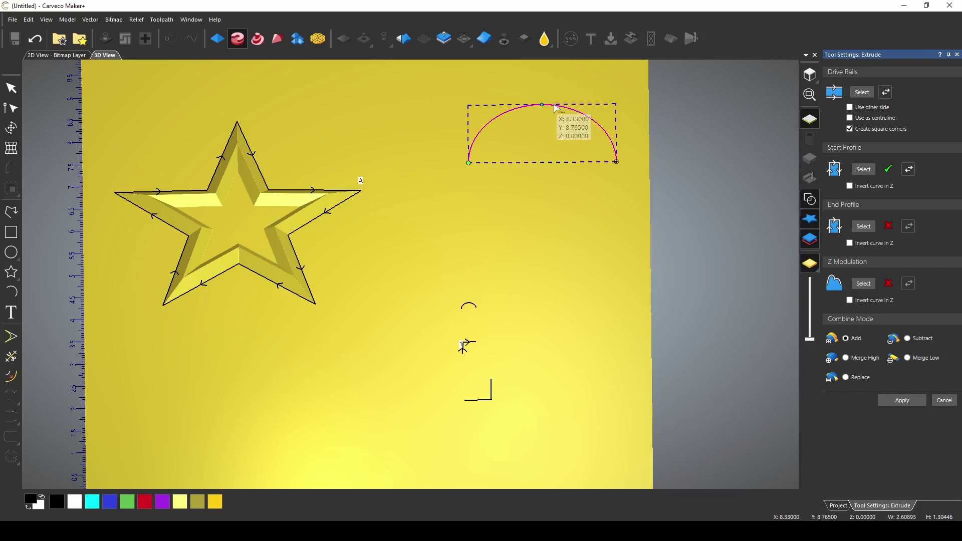
{"action": "left_click", "coordinate": [864, 93]}
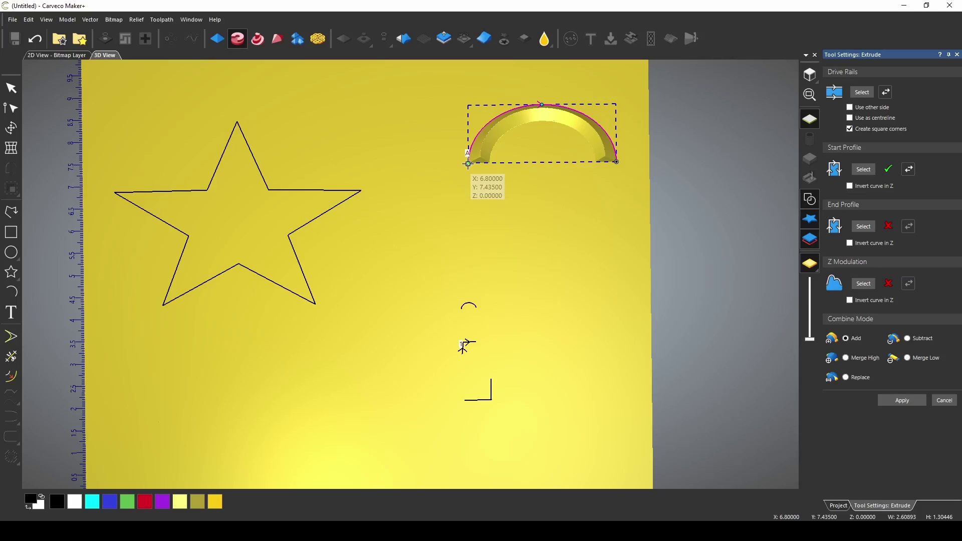
{"action": "left_click", "coordinate": [321, 220]}
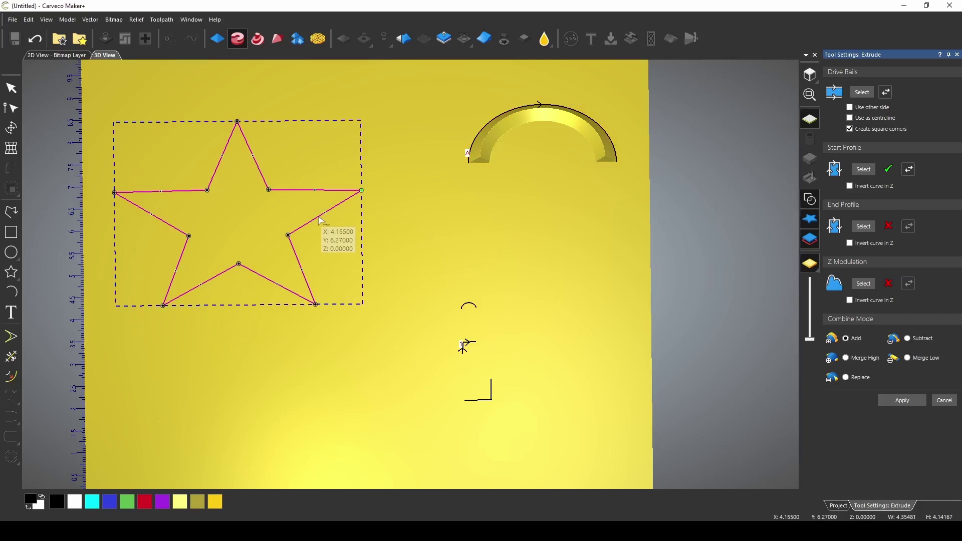
{"action": "left_click", "coordinate": [856, 94]}
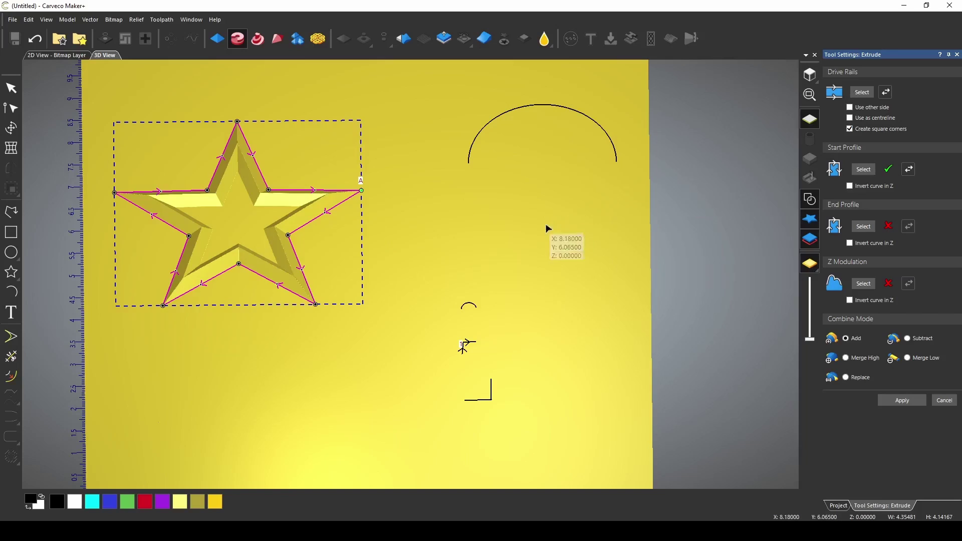
- Blend from the small arc as start profile to the upper corner-shaped vector as end profile along the star, without square corners
{"action": "left_click", "coordinate": [467, 306]}
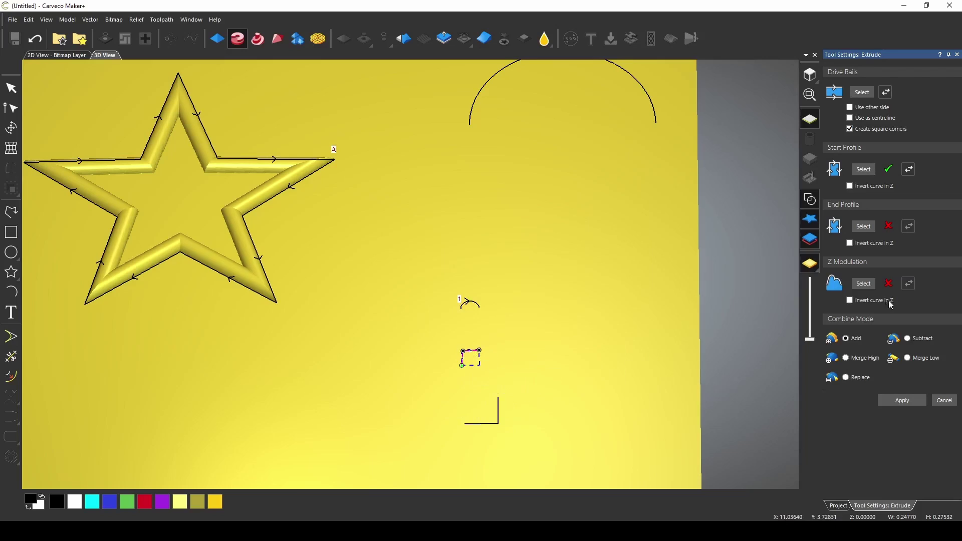
{"action": "left_click", "coordinate": [863, 226]}
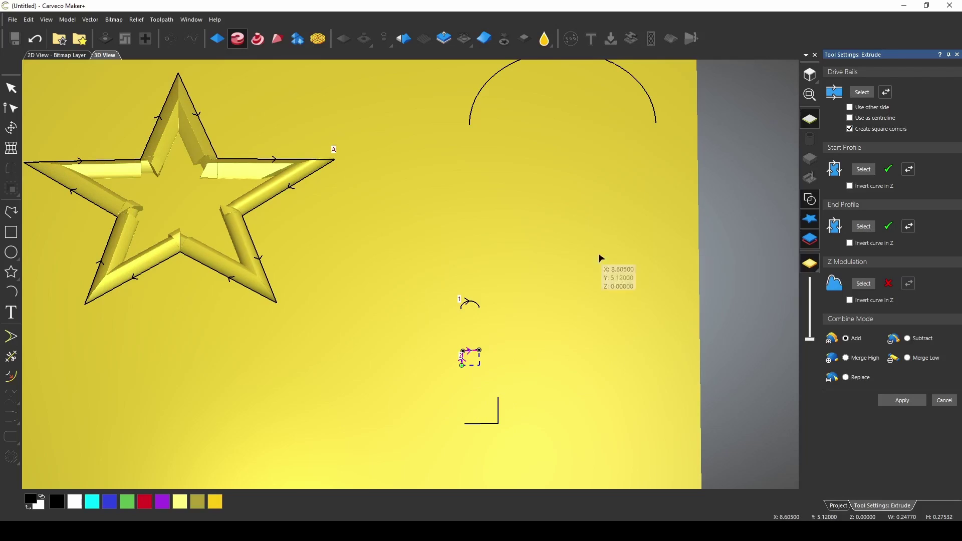
{"action": "scroll", "coordinate": [599, 258], "scroll_direction": "up", "scroll_amount": 3}
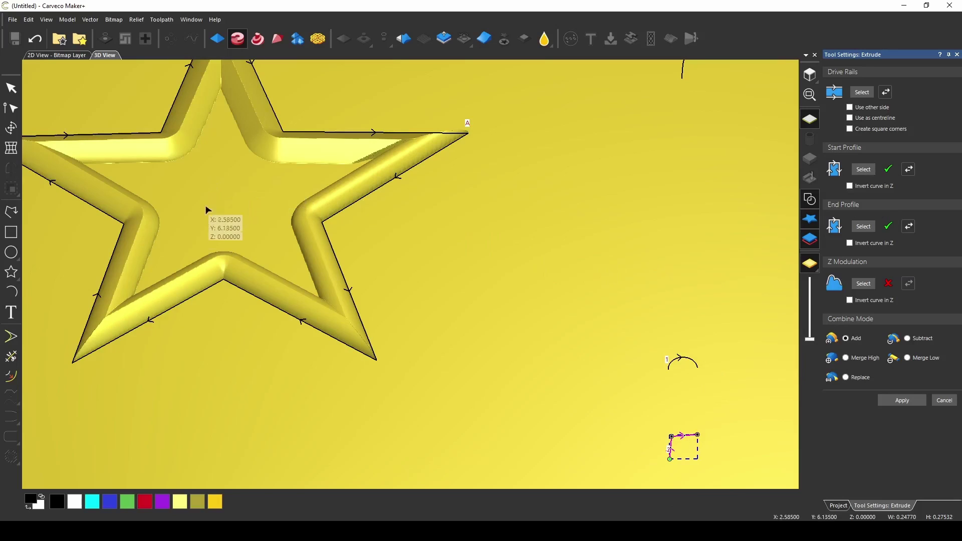
{"action": "left_click_drag", "start_coordinate": [256, 388], "coordinate": [323, 383]}
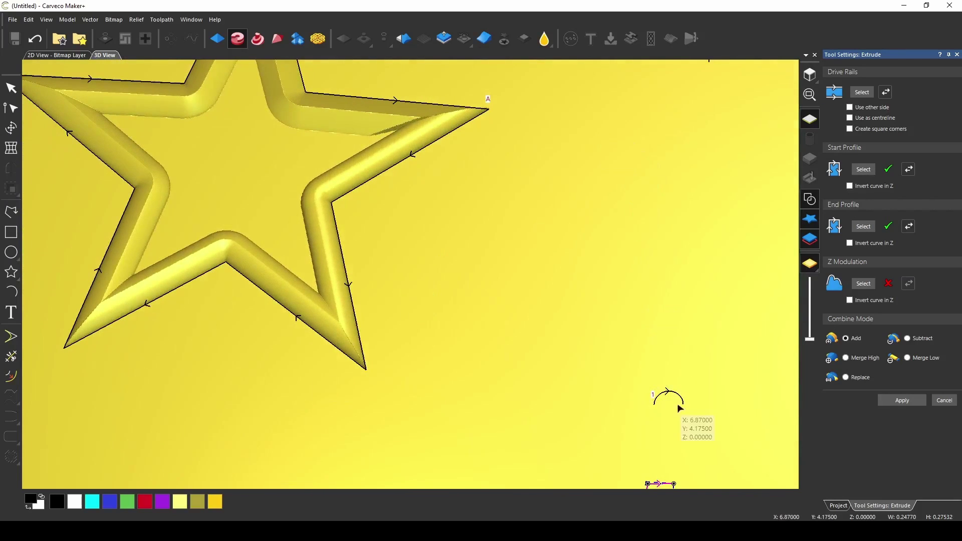
{"action": "scroll", "coordinate": [571, 409], "scroll_direction": "down", "scroll_amount": 2}
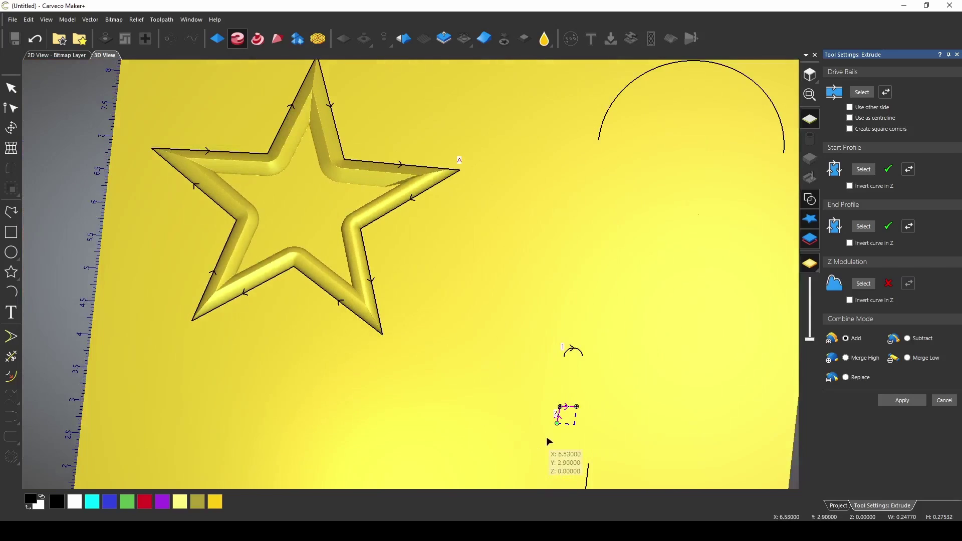
{"action": "scroll", "coordinate": [569, 408], "scroll_direction": "up", "scroll_amount": 2}
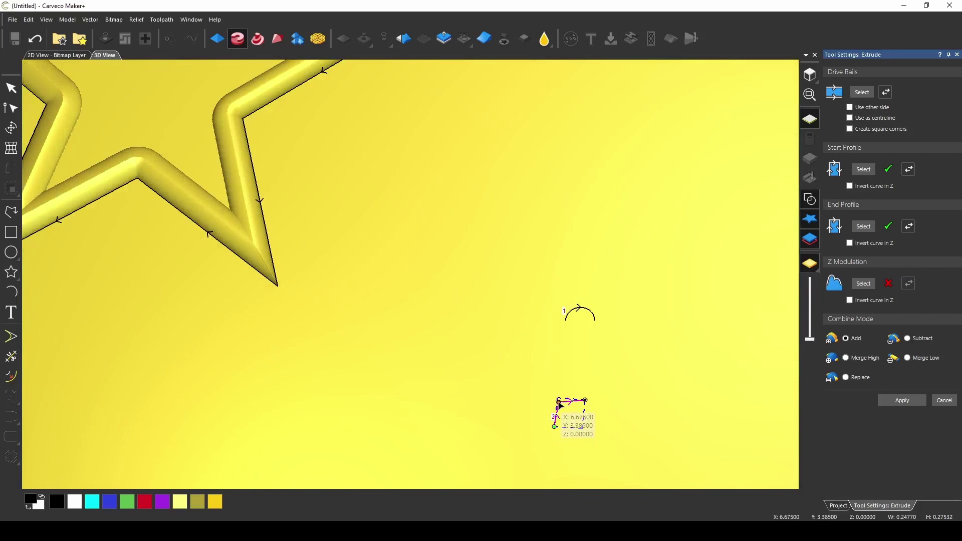
{"action": "scroll", "coordinate": [311, 230], "scroll_direction": "down", "scroll_amount": 3}
{"action": "scroll", "coordinate": [386, 209], "scroll_direction": "up", "scroll_amount": 2}
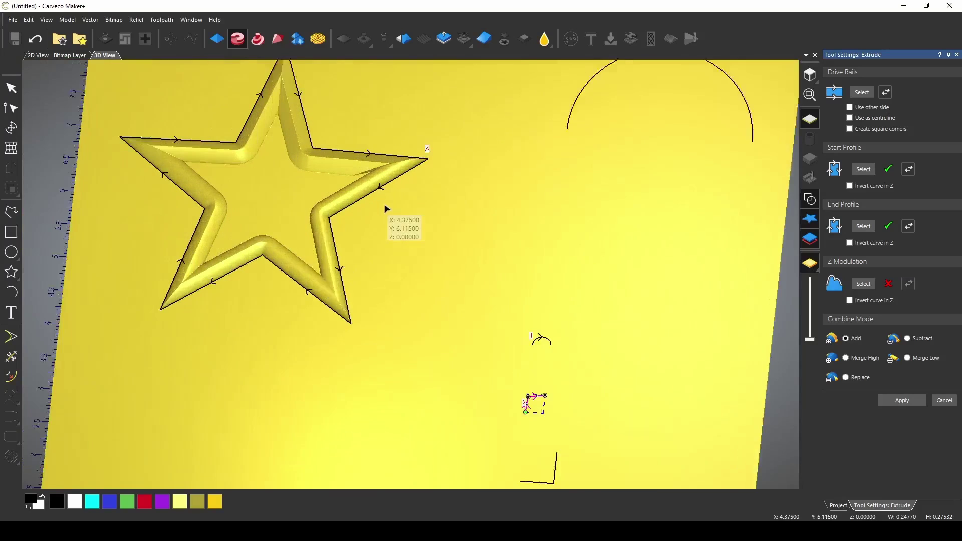
{"action": "scroll", "coordinate": [385, 209], "scroll_direction": "up", "scroll_amount": 1}
- Switch the drive rail to the large arc and inspect the extrusion's two differently profiled ends
{"action": "left_click", "coordinate": [595, 382]}
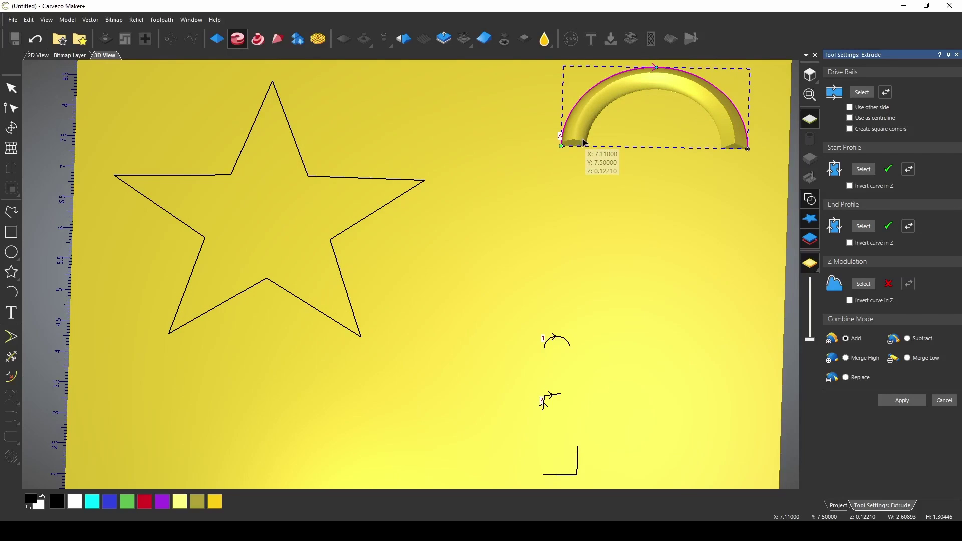
{"action": "scroll", "coordinate": [584, 143], "scroll_direction": "down", "scroll_amount": 3}
{"action": "left_click_drag", "start_coordinate": [584, 143], "coordinate": [506, 264]}
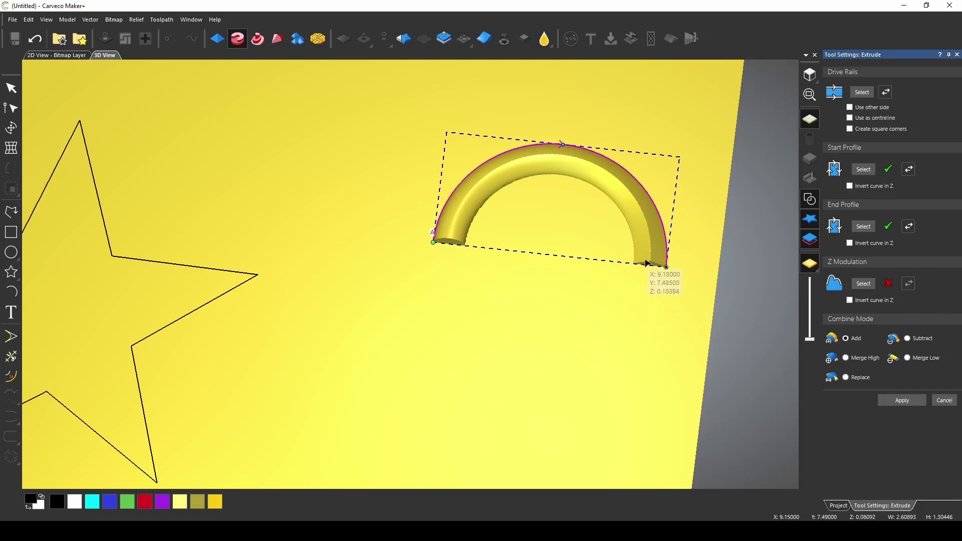
- Set the lower corner-shaped vector as the Z modulation of the large arc extrusion
{"action": "scroll", "coordinate": [314, 462], "scroll_direction": "down", "scroll_amount": 3}
{"action": "scroll", "coordinate": [412, 444], "scroll_direction": "up", "scroll_amount": 2}
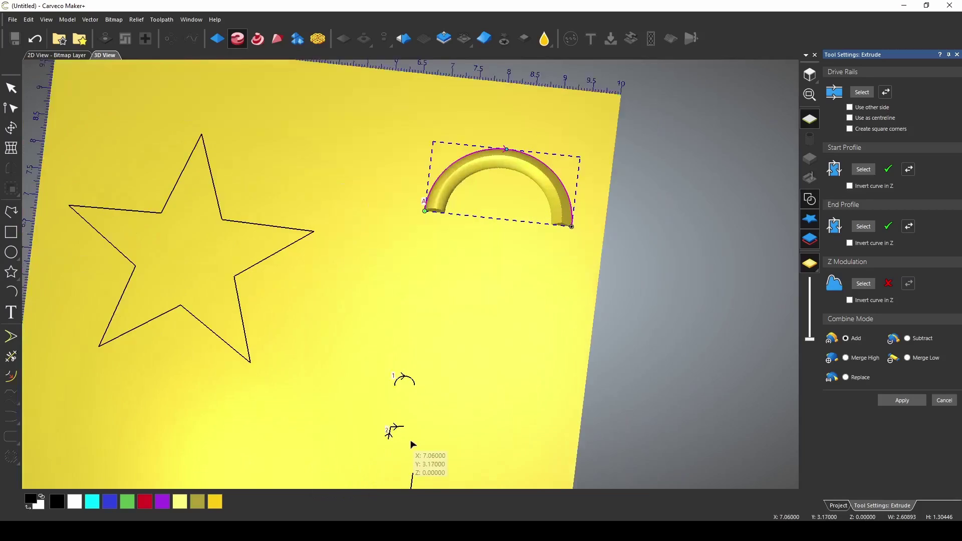
{"action": "scroll", "coordinate": [412, 444], "scroll_direction": "up", "scroll_amount": 1}
{"action": "scroll", "coordinate": [412, 446], "scroll_direction": "down", "scroll_amount": 1}
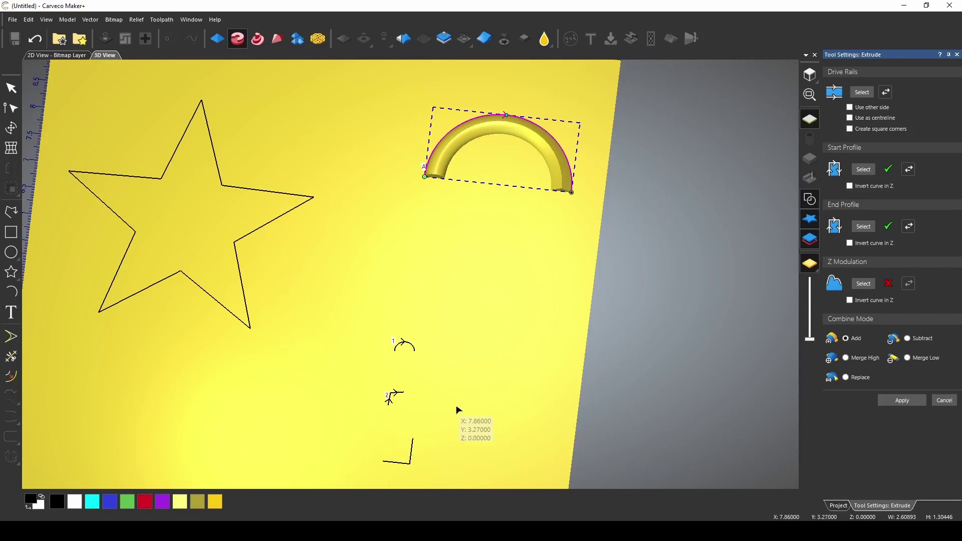
{"action": "left_click", "coordinate": [410, 460]}
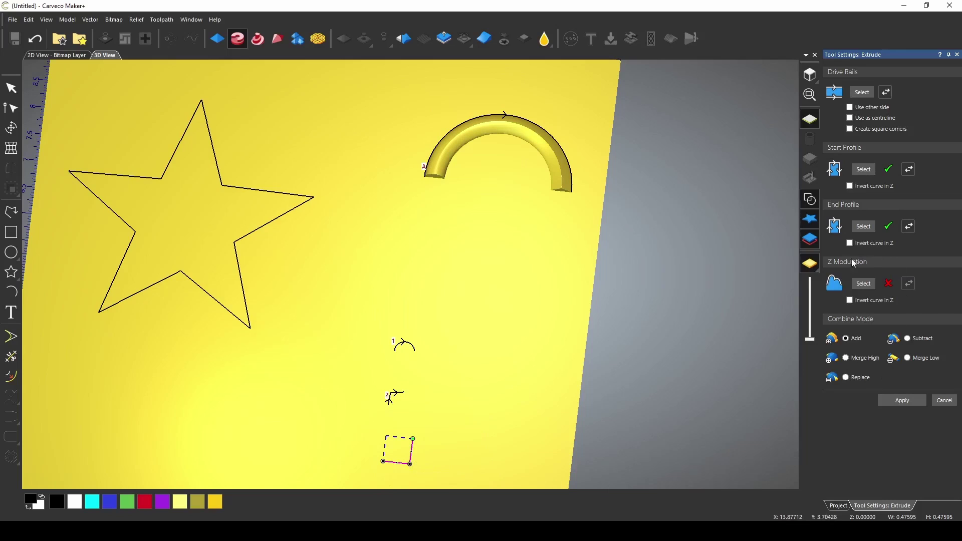
{"action": "left_click", "coordinate": [865, 283]}
{"action": "scroll", "coordinate": [481, 140], "scroll_direction": "up", "scroll_amount": 2}
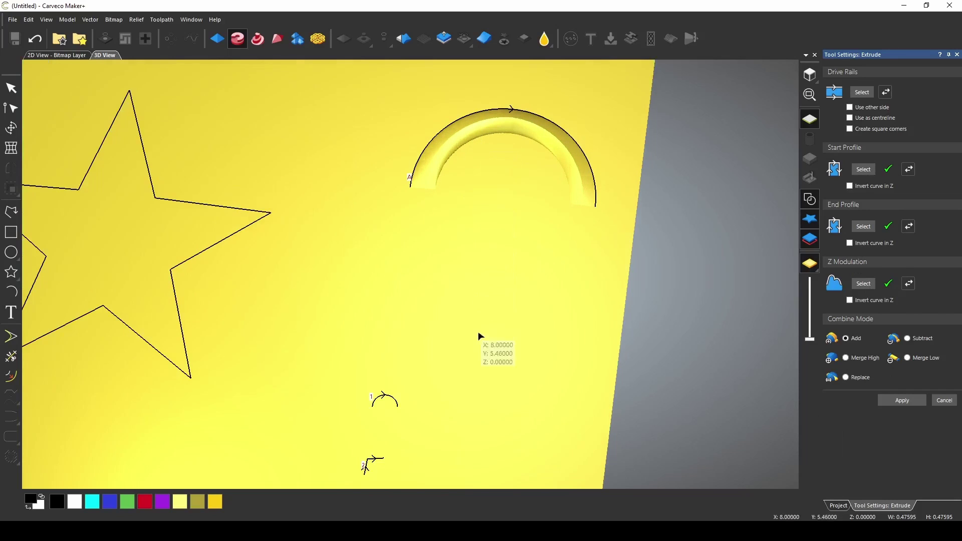
- Reshape the Z modulation vector by shortening its legs and pulling its corner node up and outward
{"action": "scroll", "coordinate": [480, 337], "scroll_direction": "down", "scroll_amount": 2}
{"action": "left_click_drag", "start_coordinate": [444, 453], "coordinate": [445, 382]}
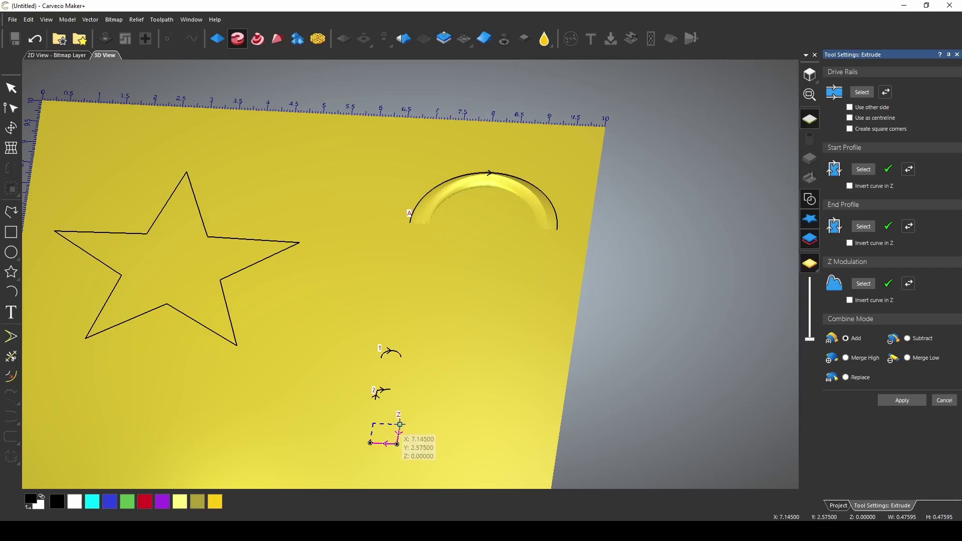
{"action": "left_click_drag", "start_coordinate": [402, 426], "coordinate": [381, 444]}
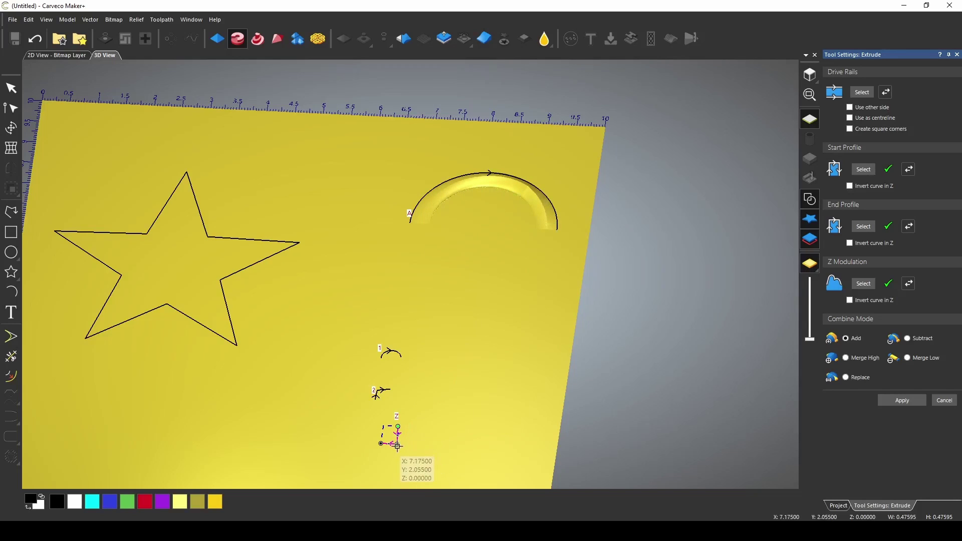
{"action": "mouse_move", "coordinate": [398, 447]}
{"action": "left_mouse_down"}
{"action": "mouse_move", "coordinate": [404, 438]}
{"action": "mouse_move", "coordinate": [389, 458]}
{"action": "mouse_move", "coordinate": [391, 439]}
{"action": "mouse_move", "coordinate": [408, 426]}
{"action": "mouse_move", "coordinate": [416, 440]}
{"action": "mouse_move", "coordinate": [399, 455]}
{"action": "mouse_move", "coordinate": [403, 431]}
{"action": "mouse_move", "coordinate": [416, 427]}
{"action": "left_mouse_up"}
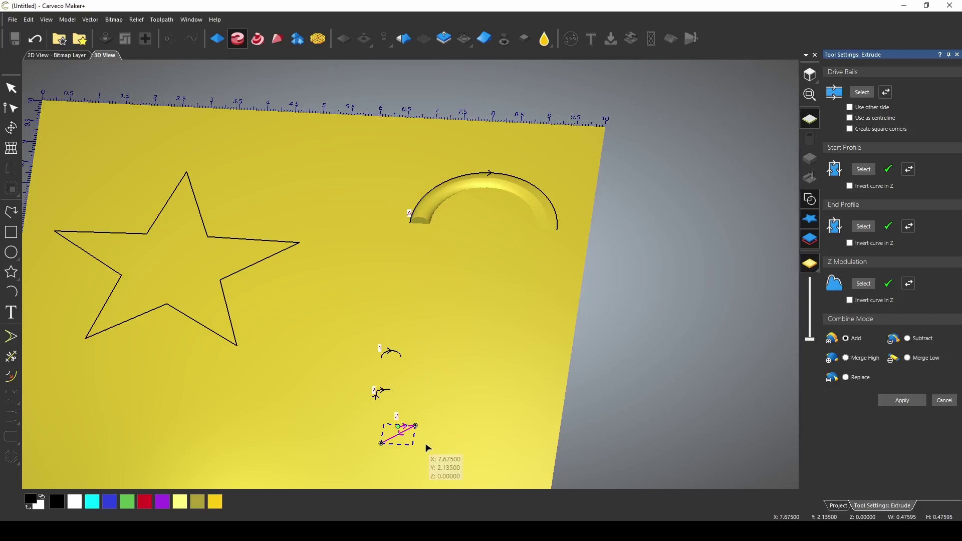
{"action": "left_click", "coordinate": [414, 305]}
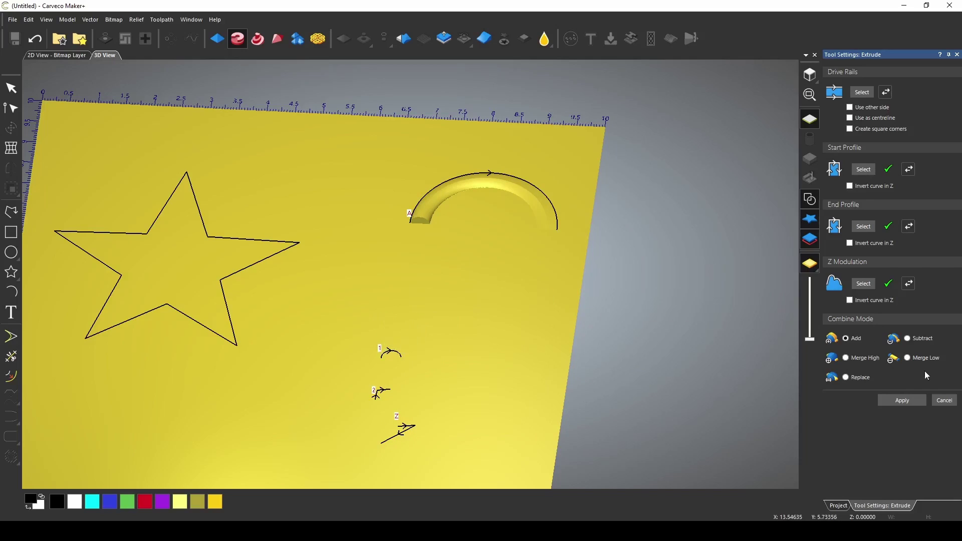
- Discard the large arc extrusion and start a new Extrude with the star as drive rail, the small arc as start profile and square corners
{"action": "left_click", "coordinate": [945, 401]}
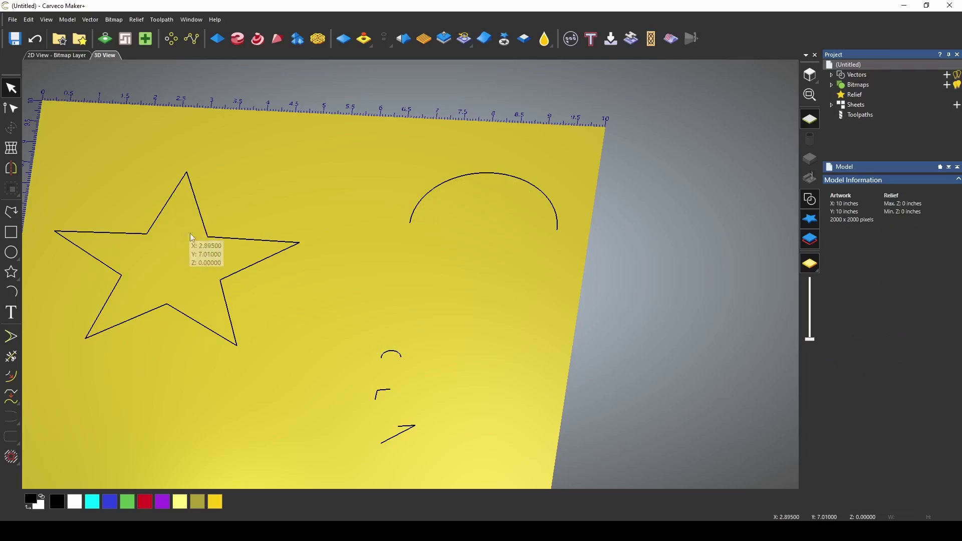
{"action": "left_click", "coordinate": [230, 277]}
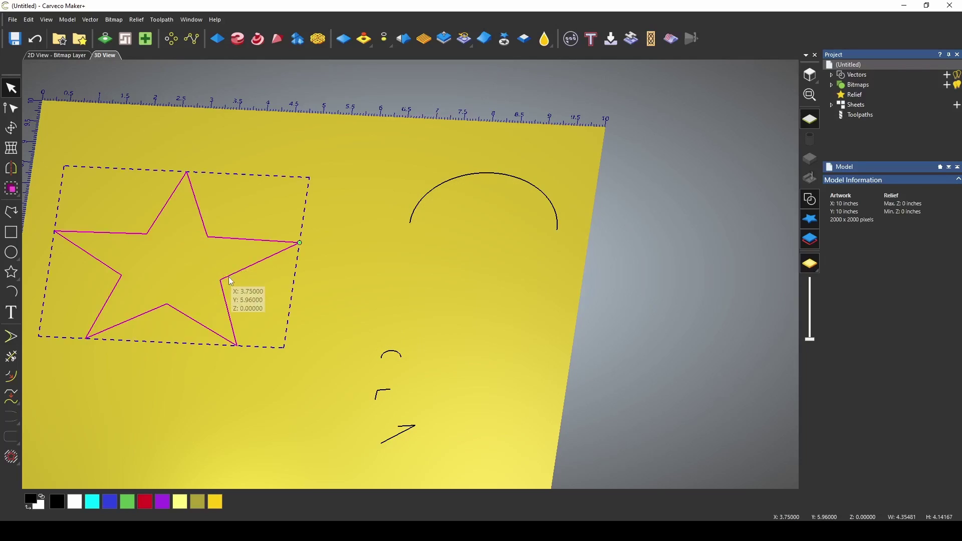
{"action": "key", "text": "e"}
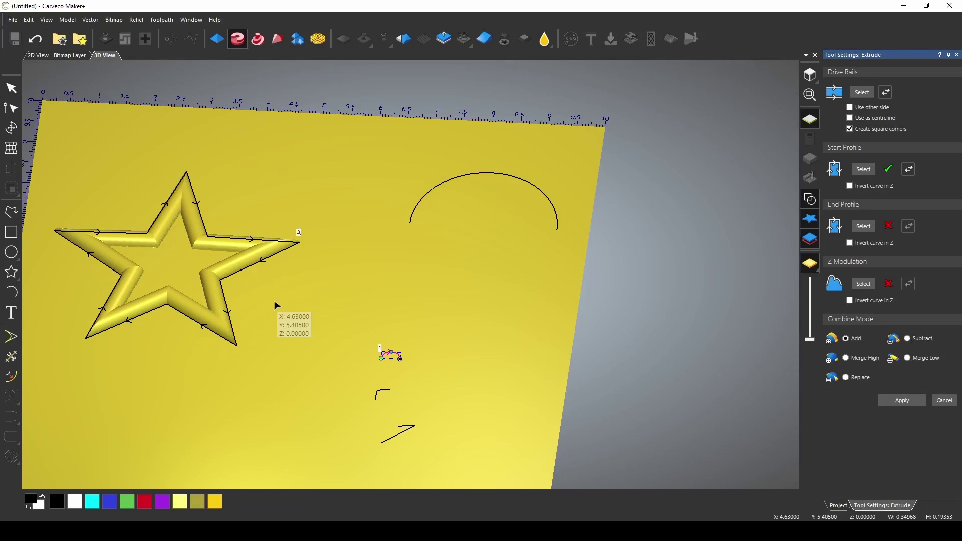